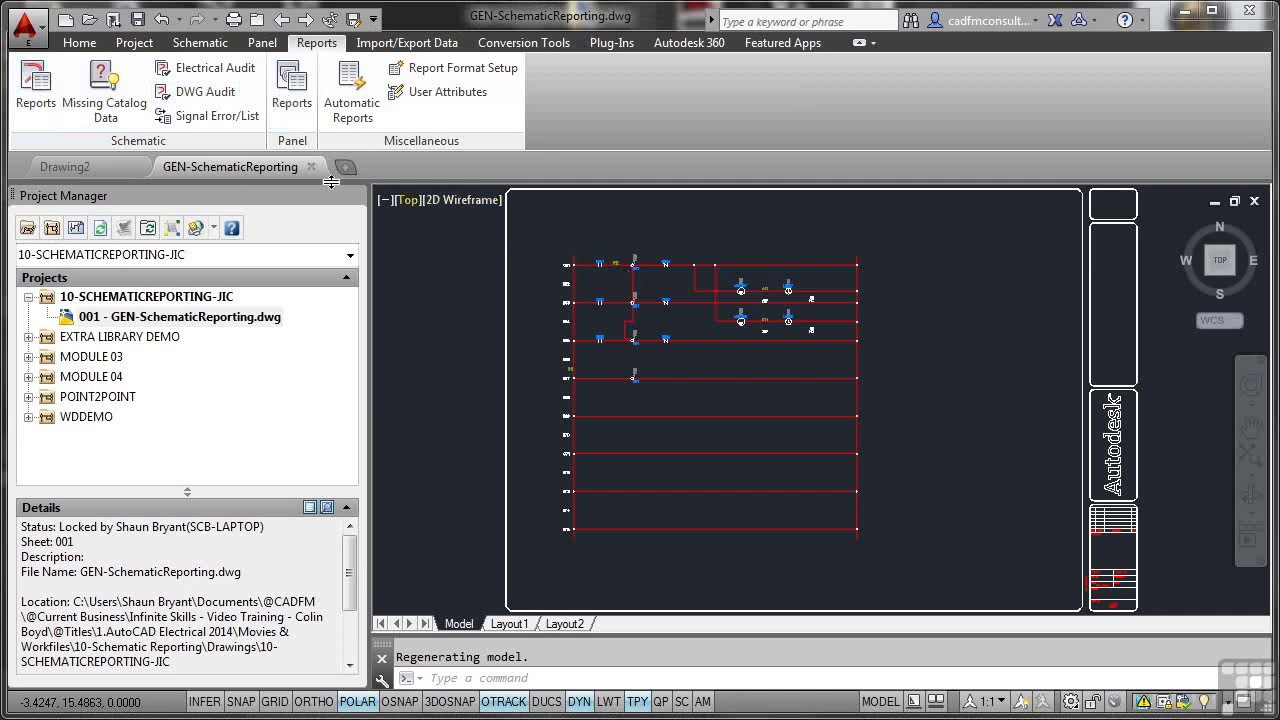
Step: Generate a schematic Component report for the active drawing, including components, cable markers and connectors
click(33, 90)
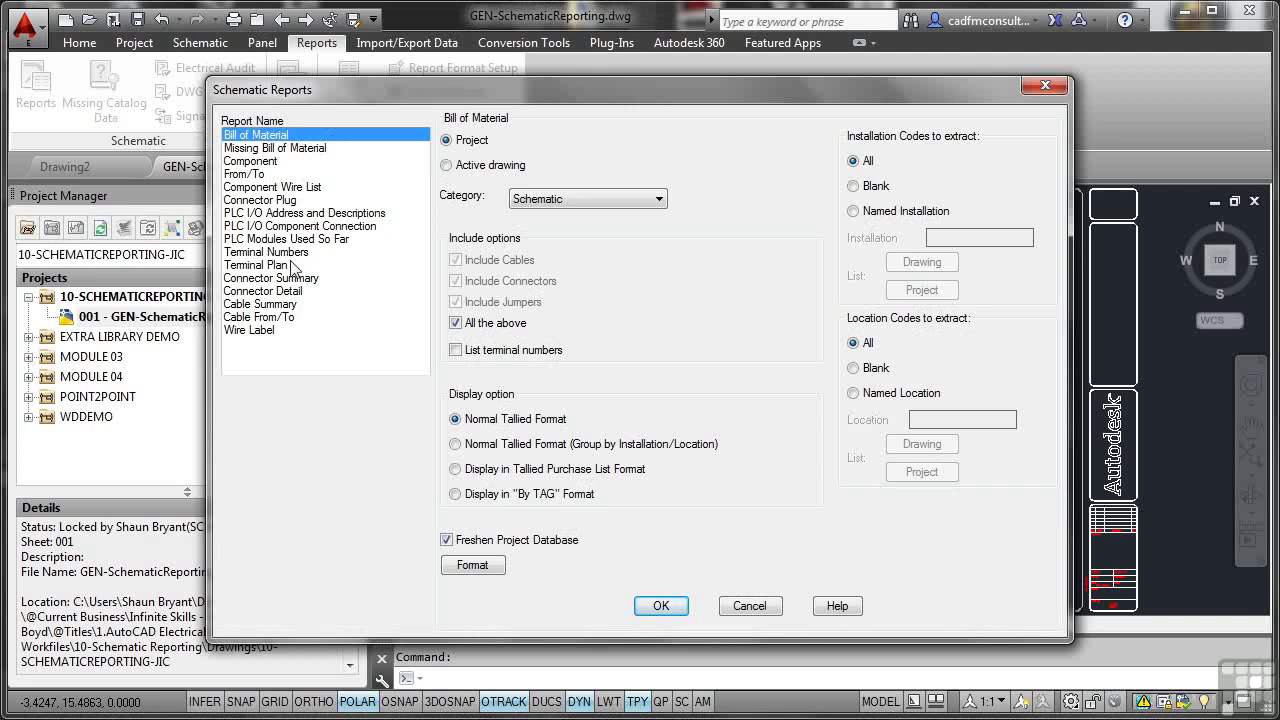
click(268, 148)
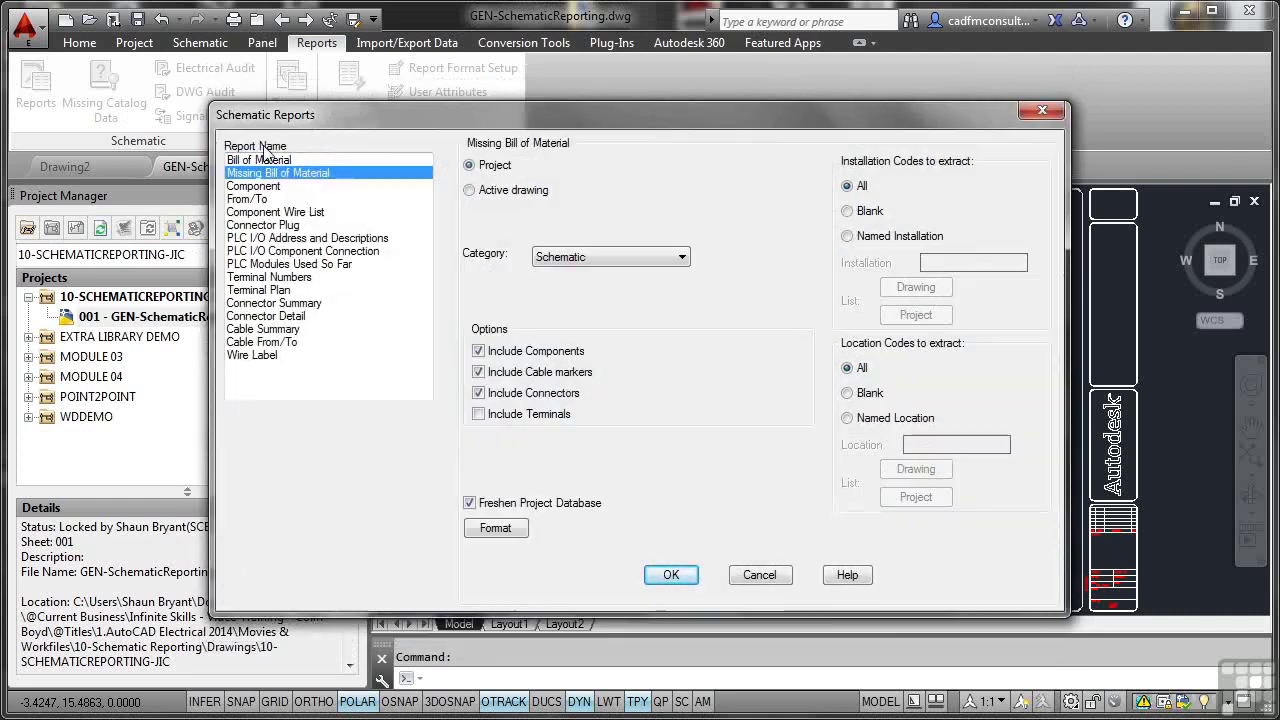
click(258, 186)
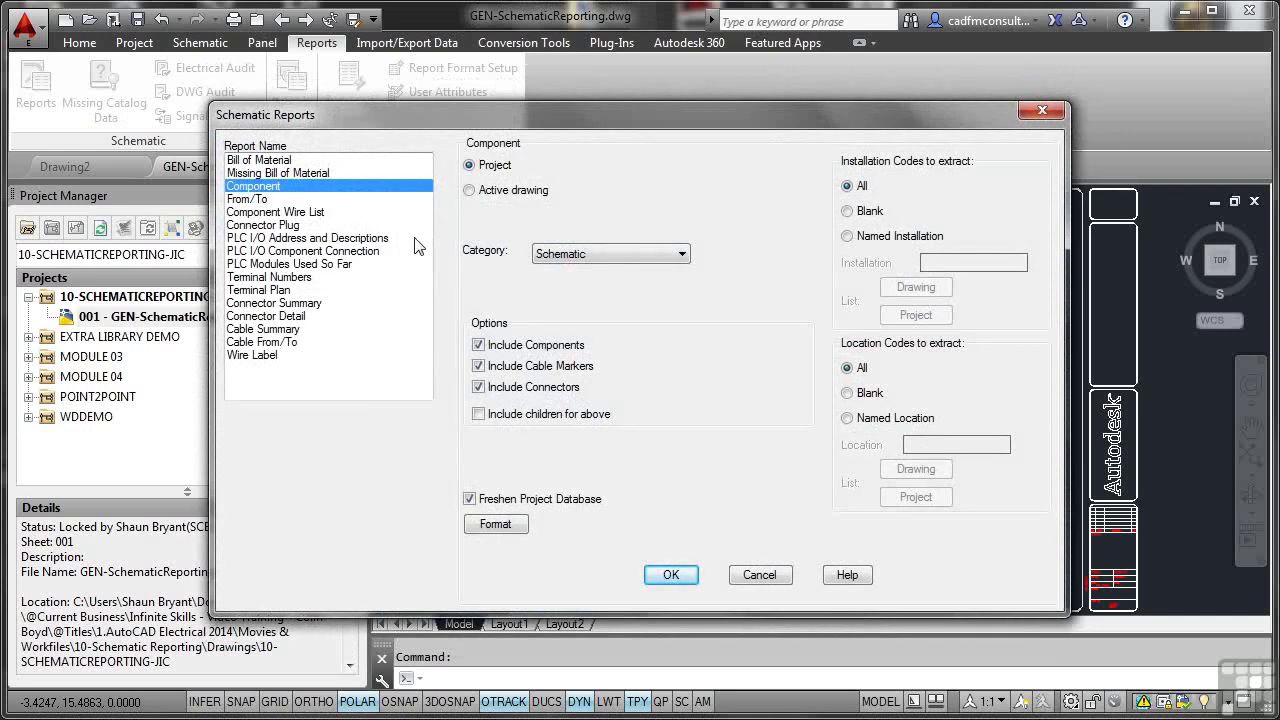
click(469, 190)
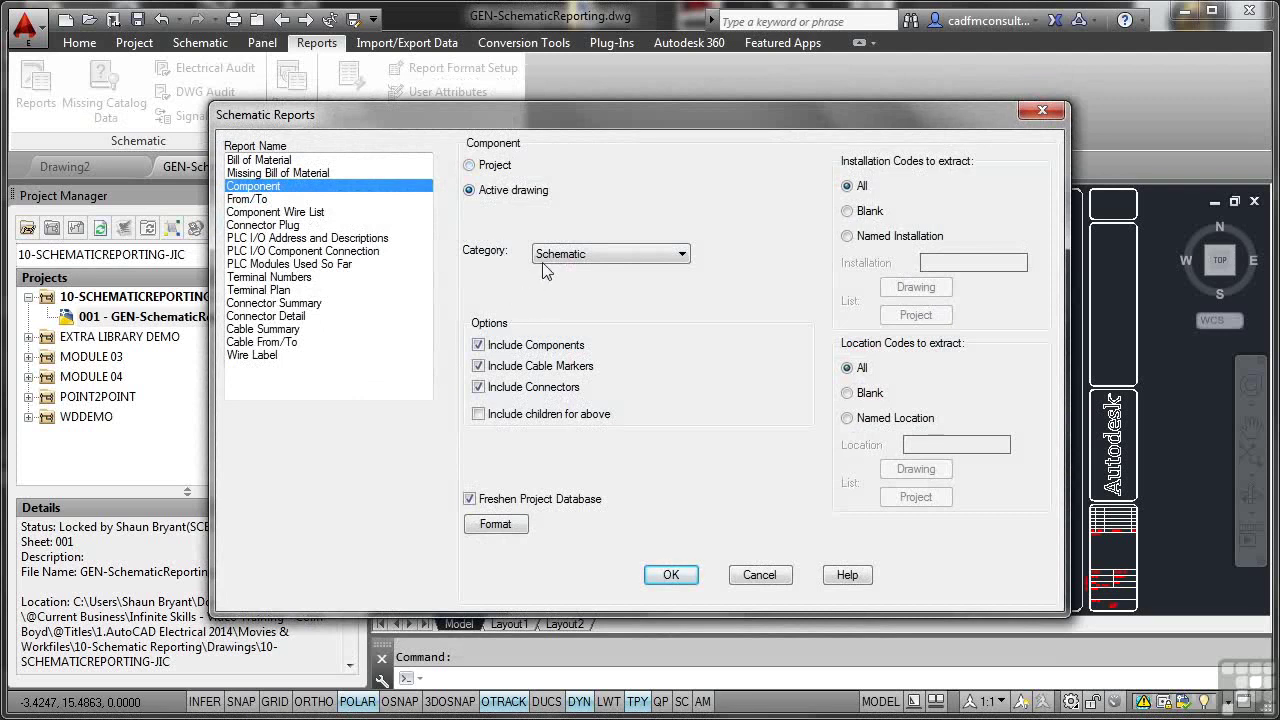
click(670, 574)
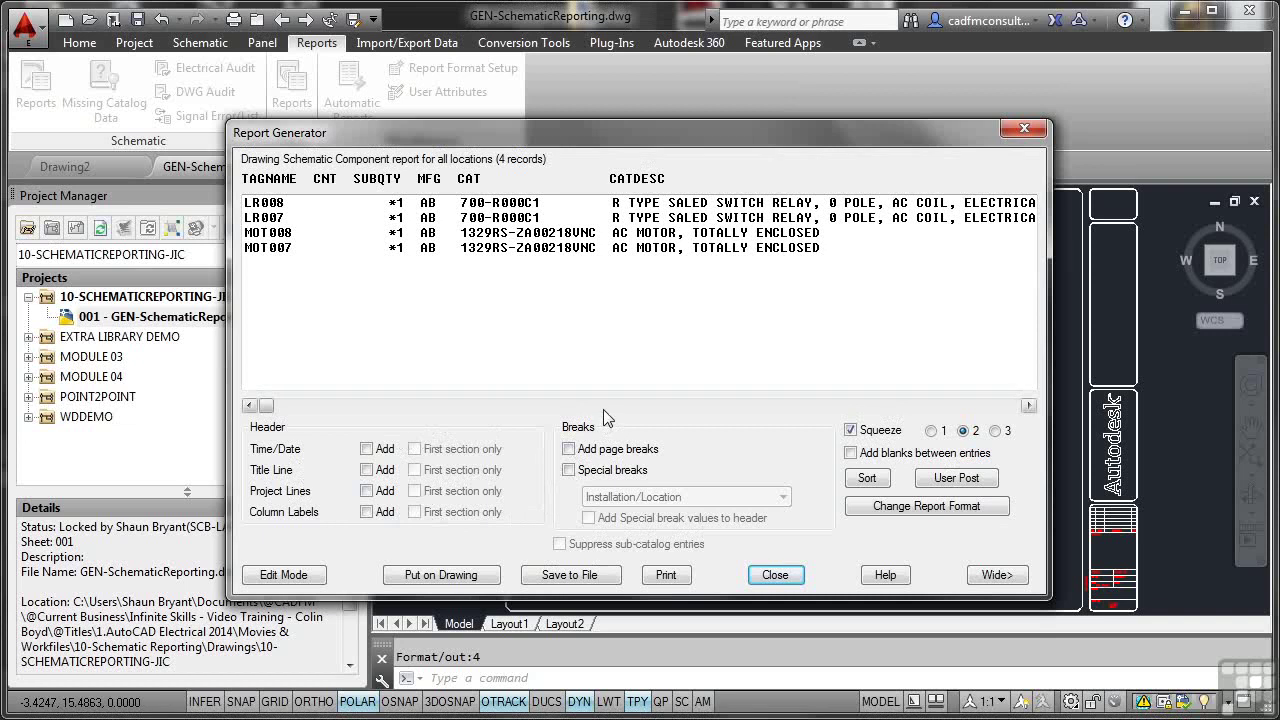
Step: Add page breaks and blanks between entries to the generated report, and check its sort field options without changing them
click(569, 450)
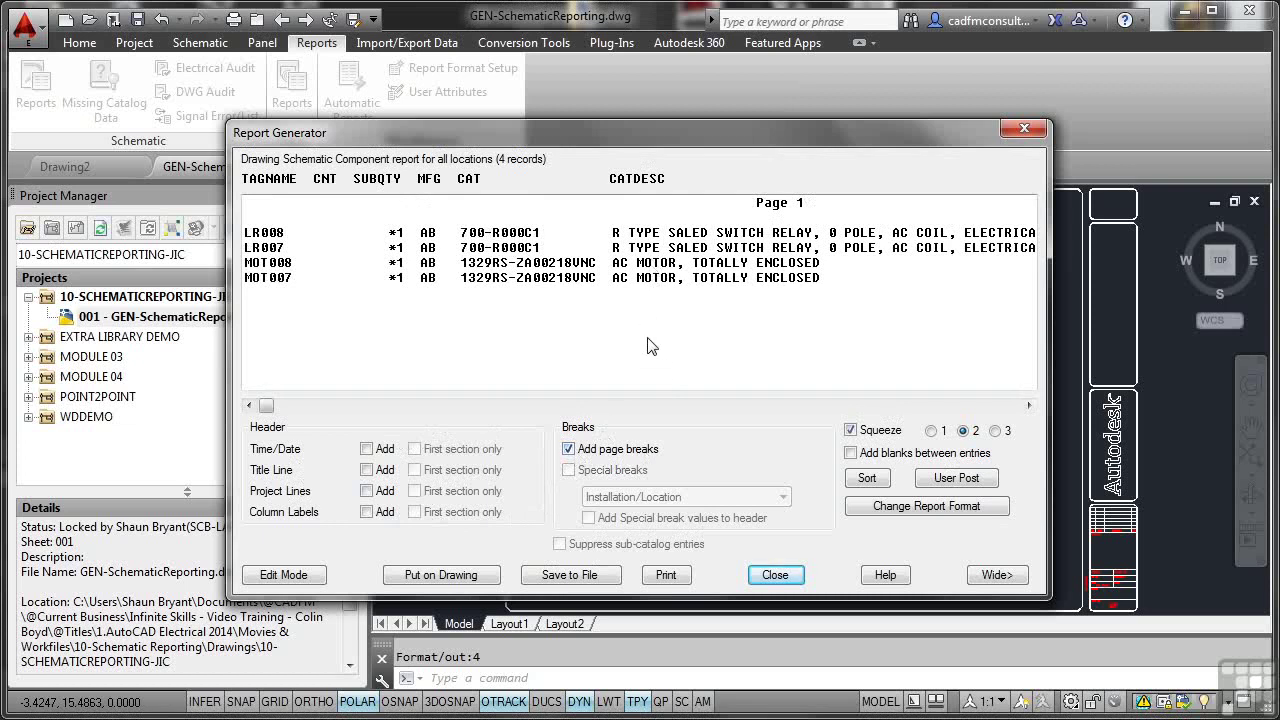
click(851, 453)
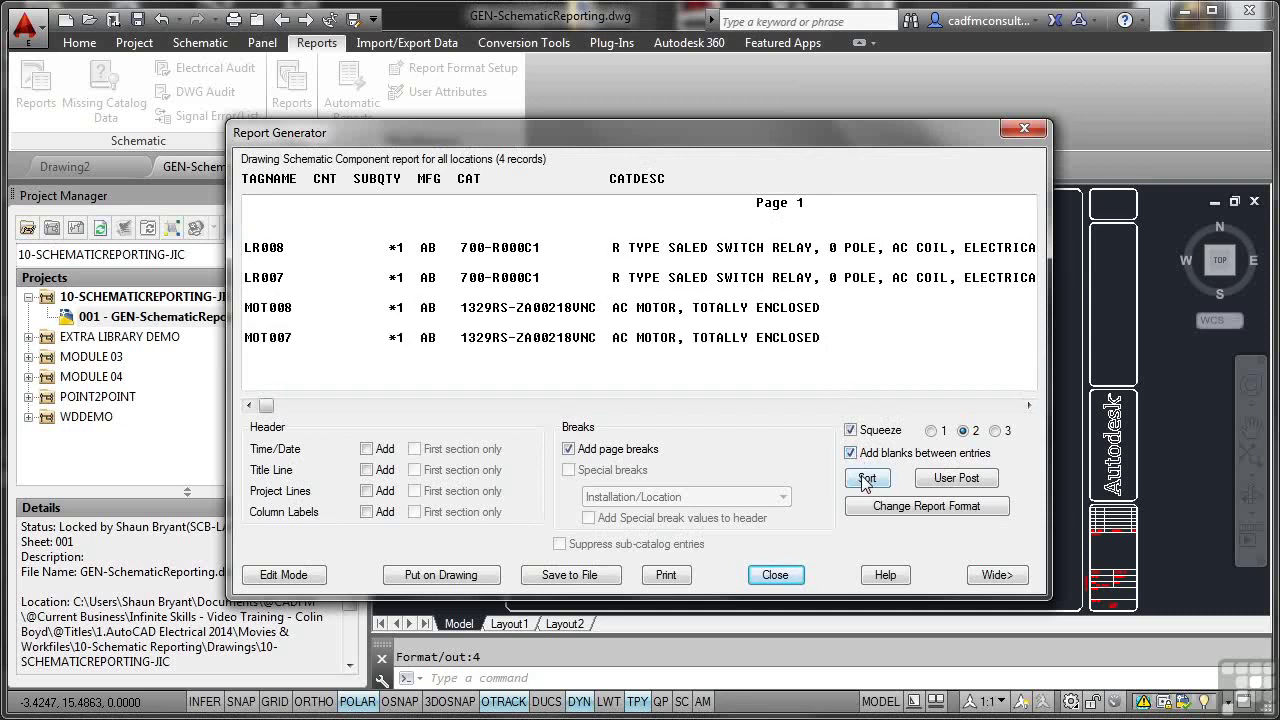
click(866, 479)
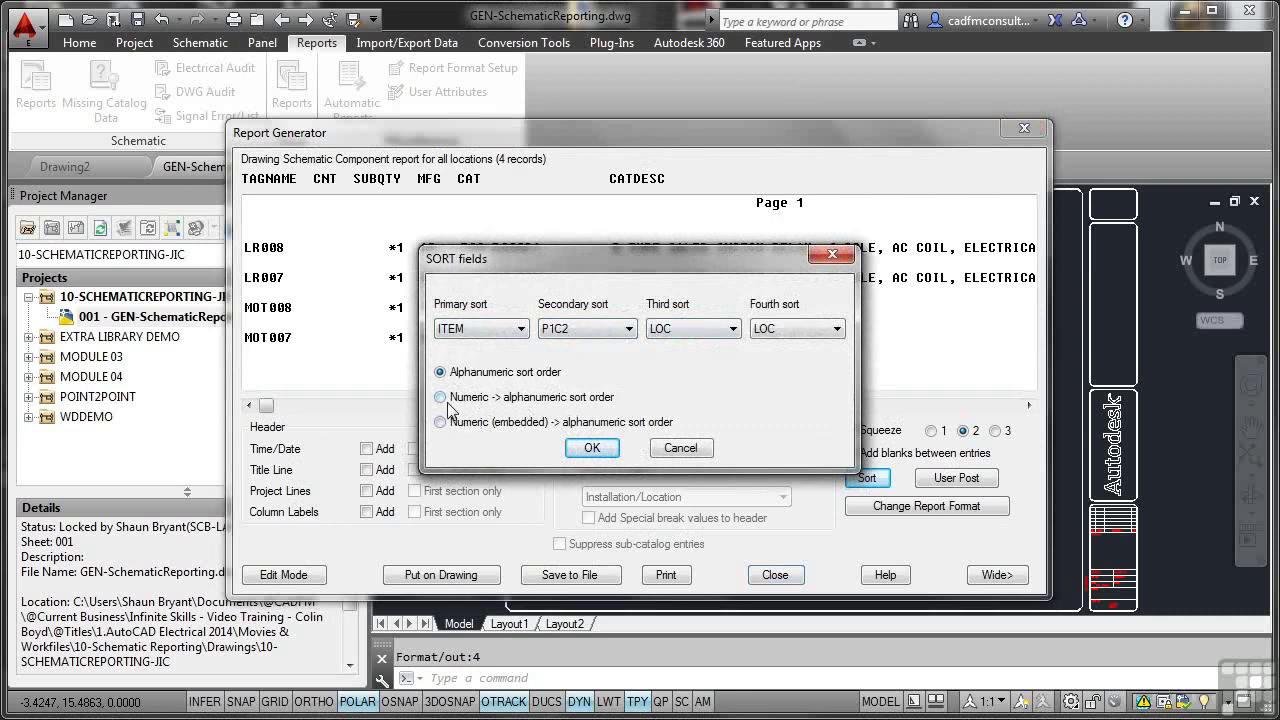
click(681, 449)
Step: Add the ITEM field to the report as its first column, and close the report
click(885, 506)
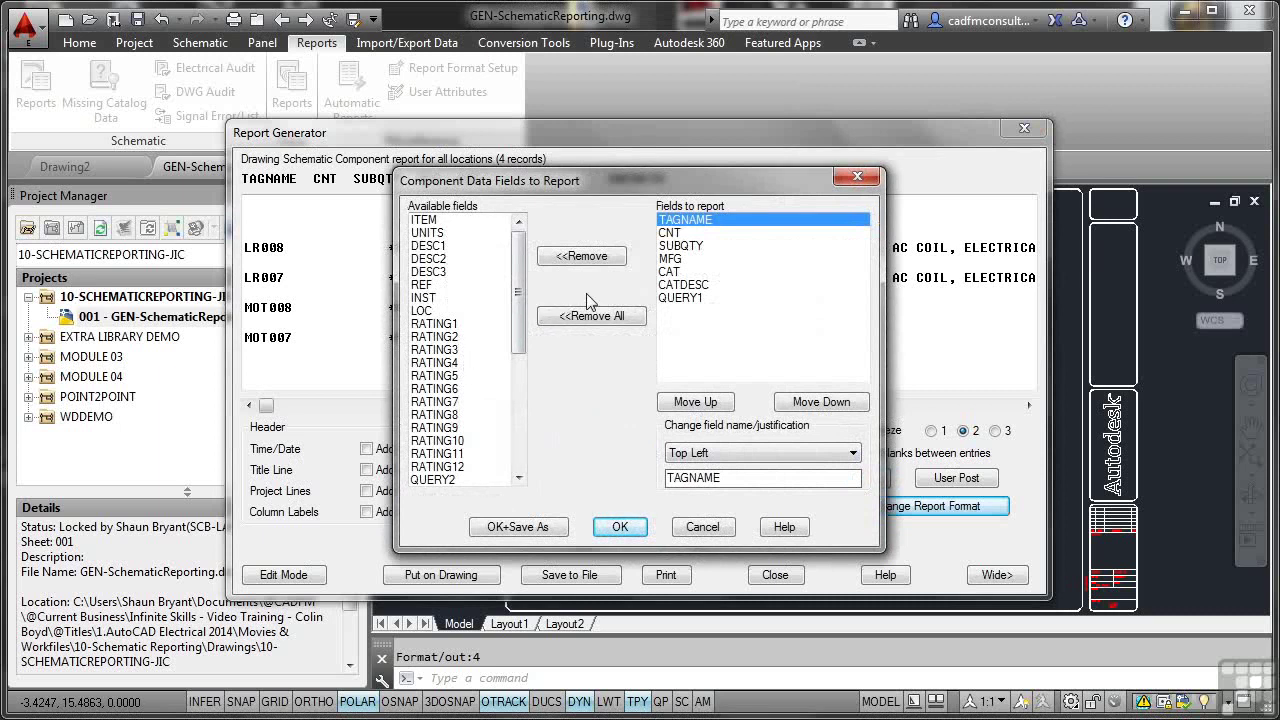
double_click(438, 221)
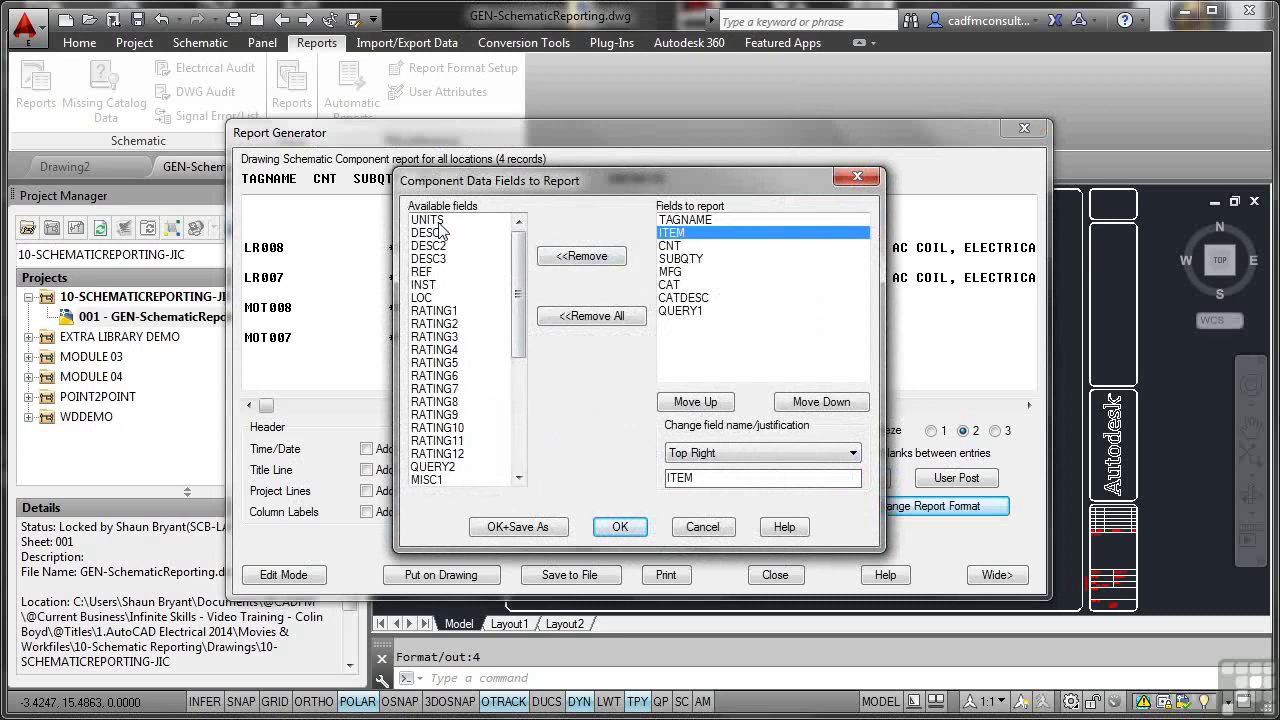
click(711, 404)
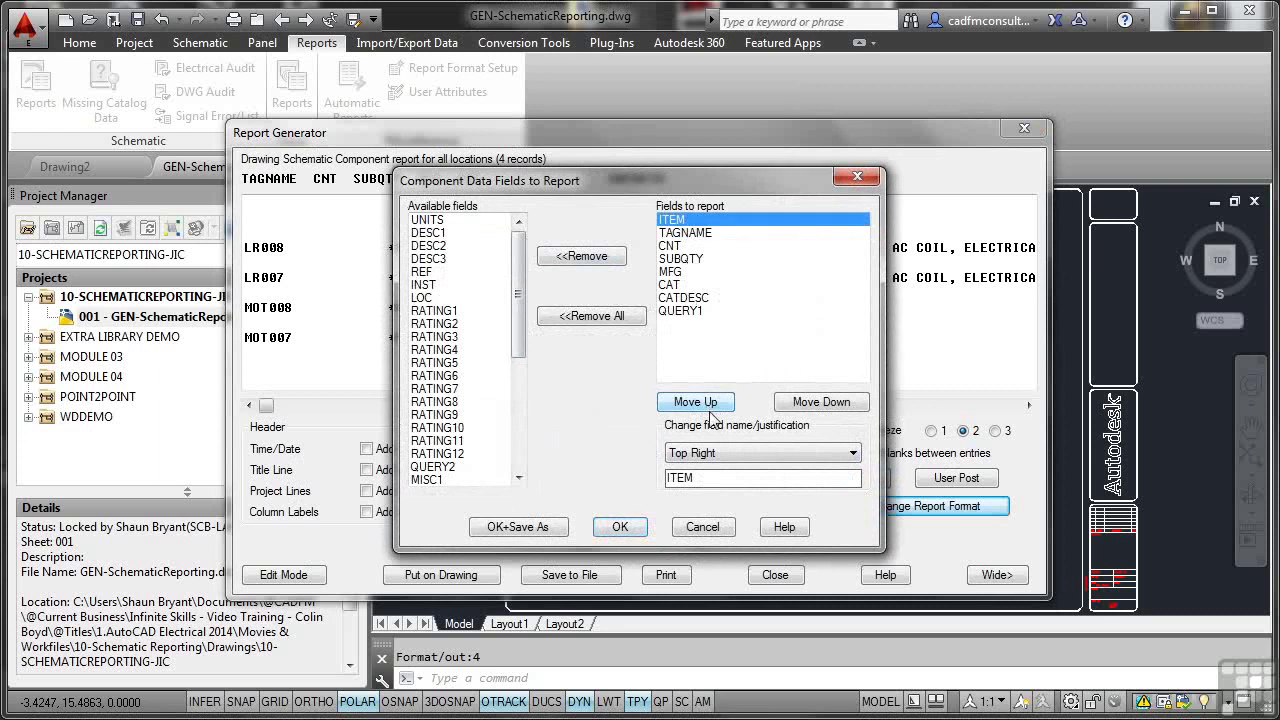
click(618, 527)
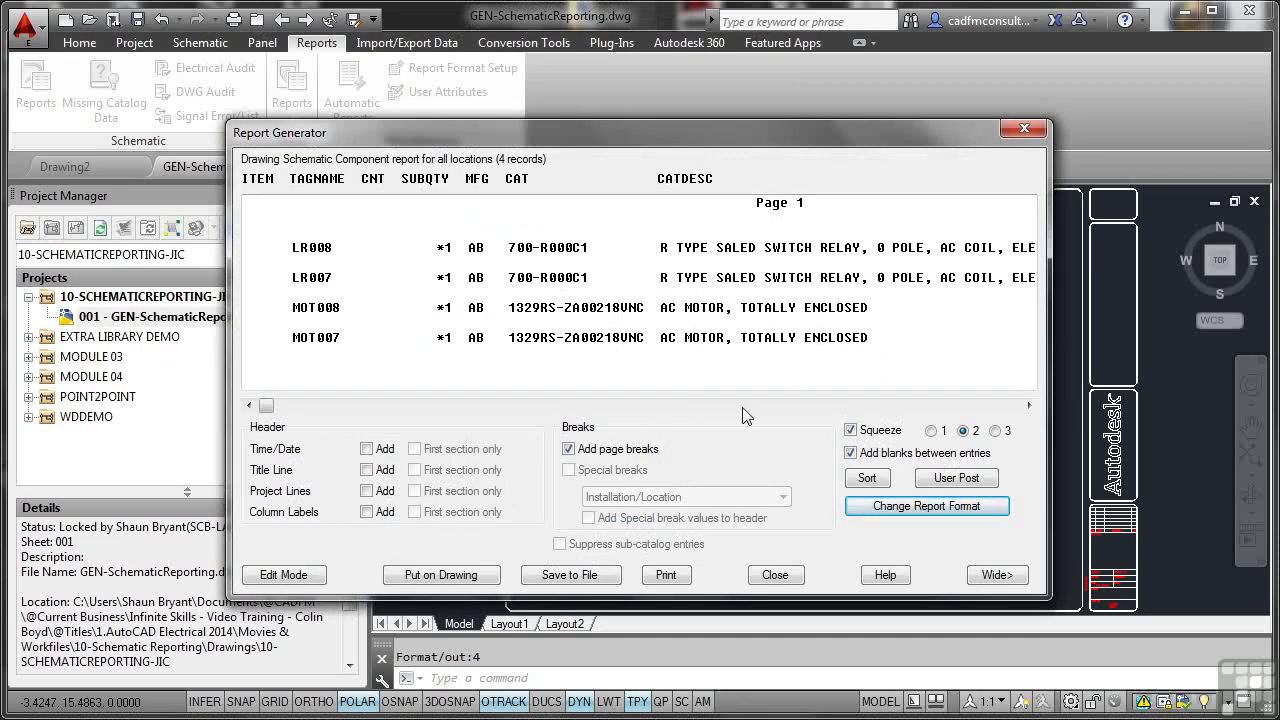
click(775, 575)
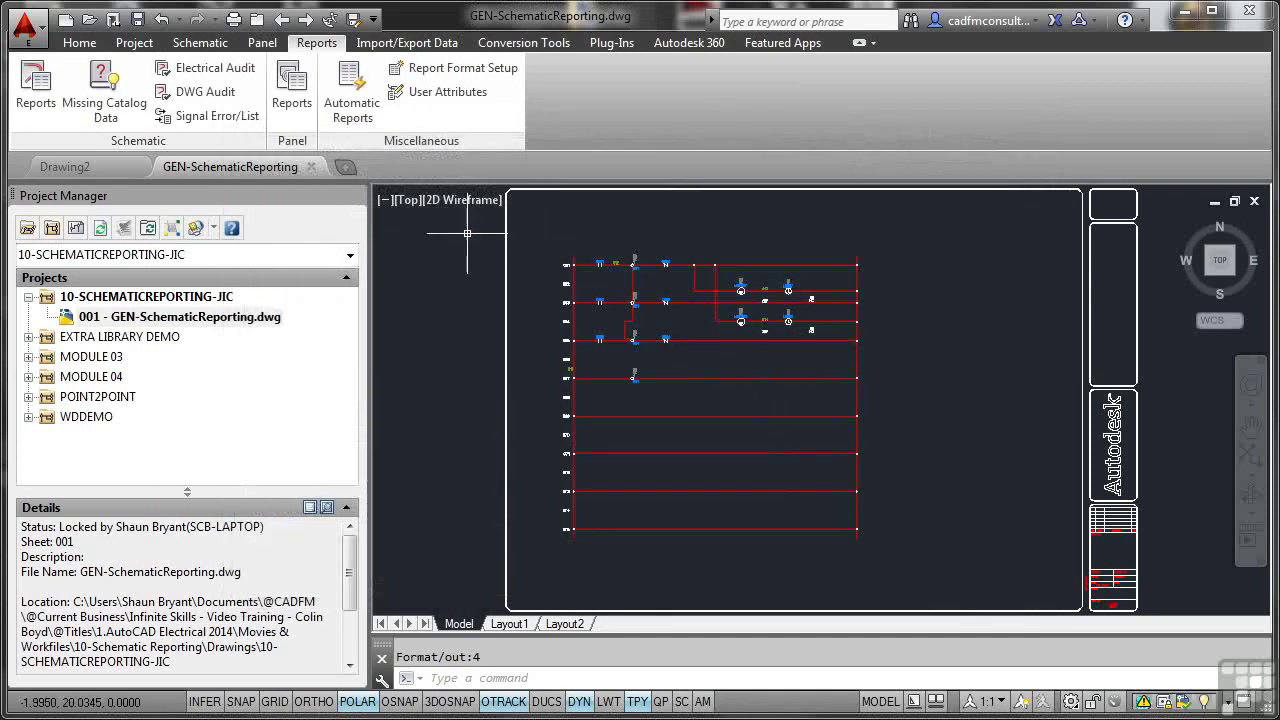
Step: Review the panel report types and their options, including Nameplate and Bill of Material, without generating a report
click(291, 95)
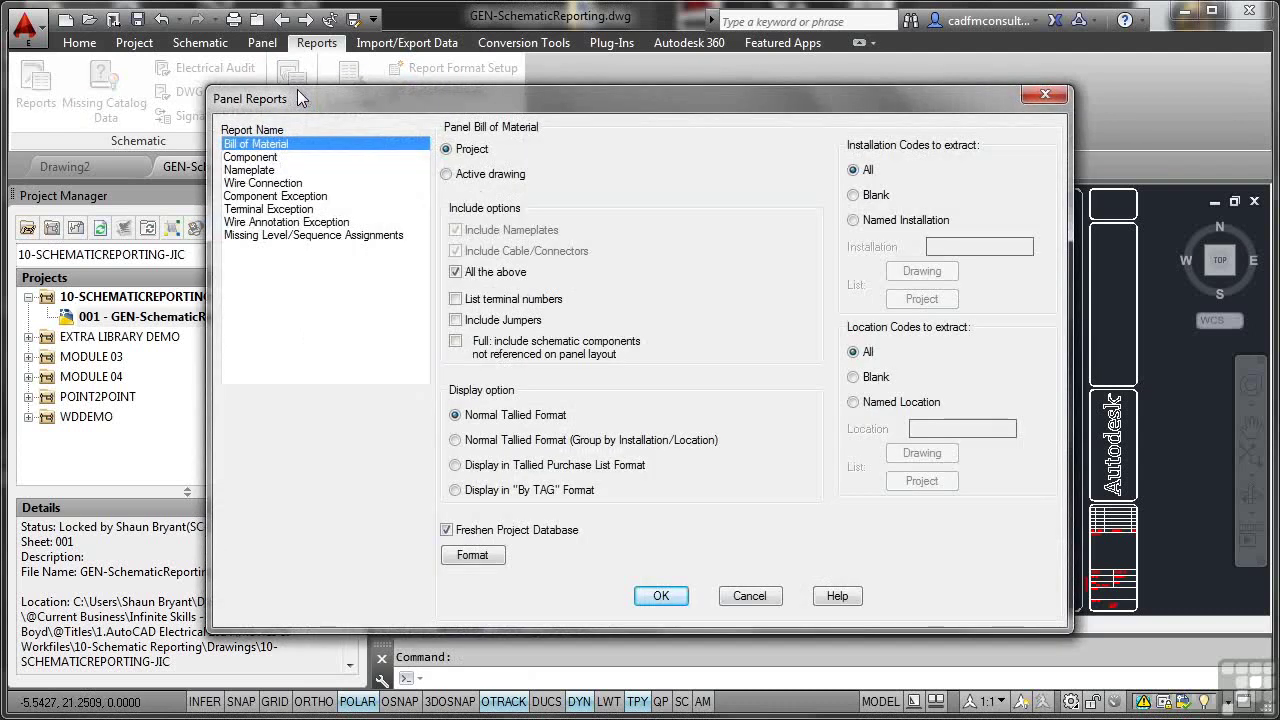
click(253, 158)
click(261, 191)
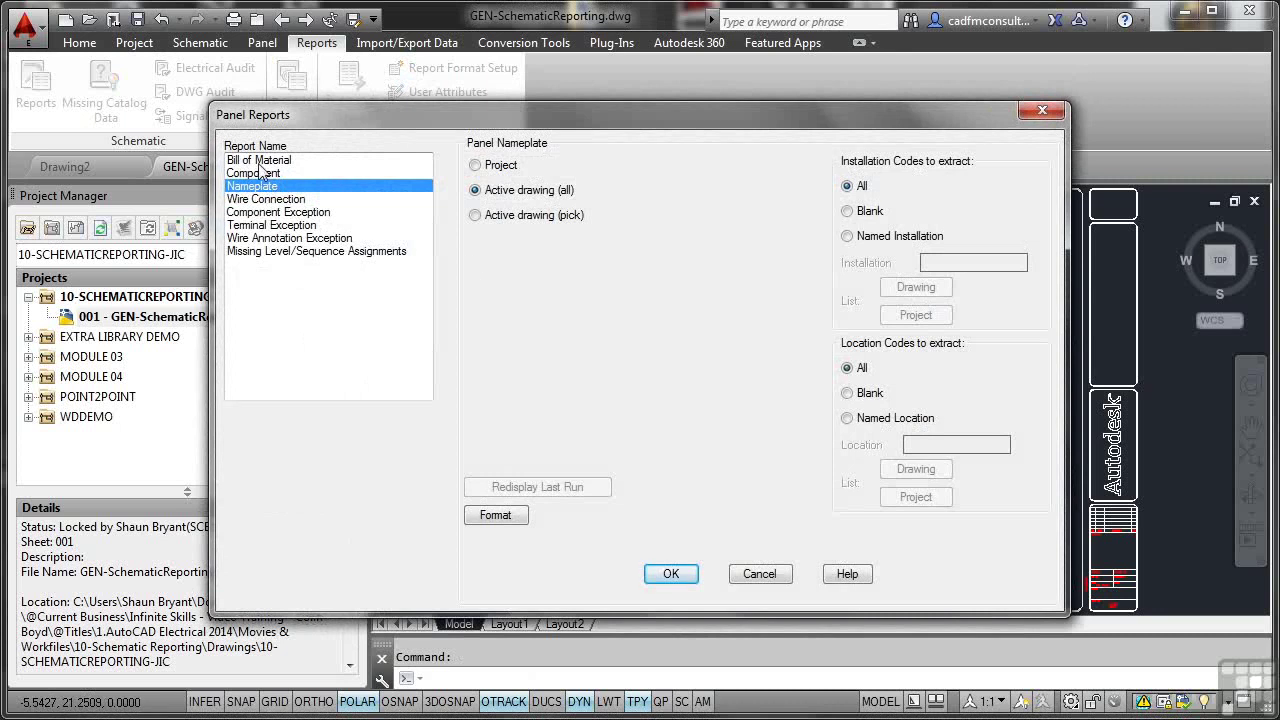
click(260, 161)
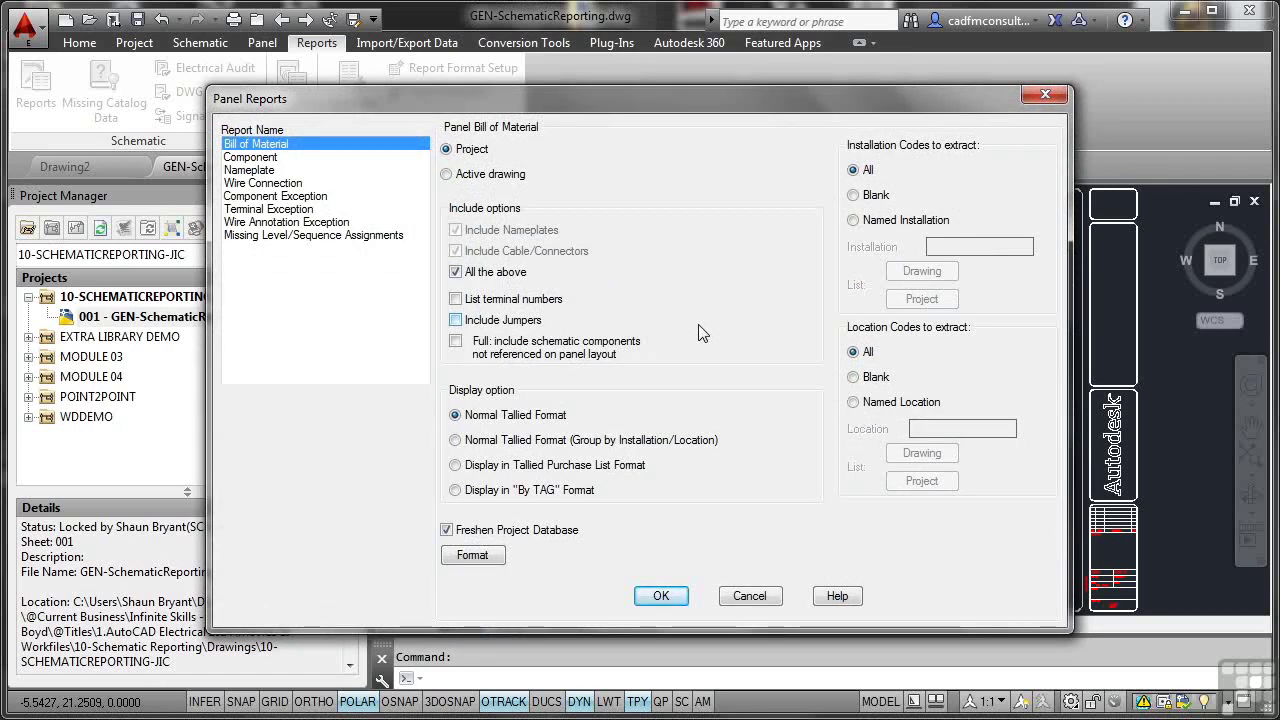
click(749, 595)
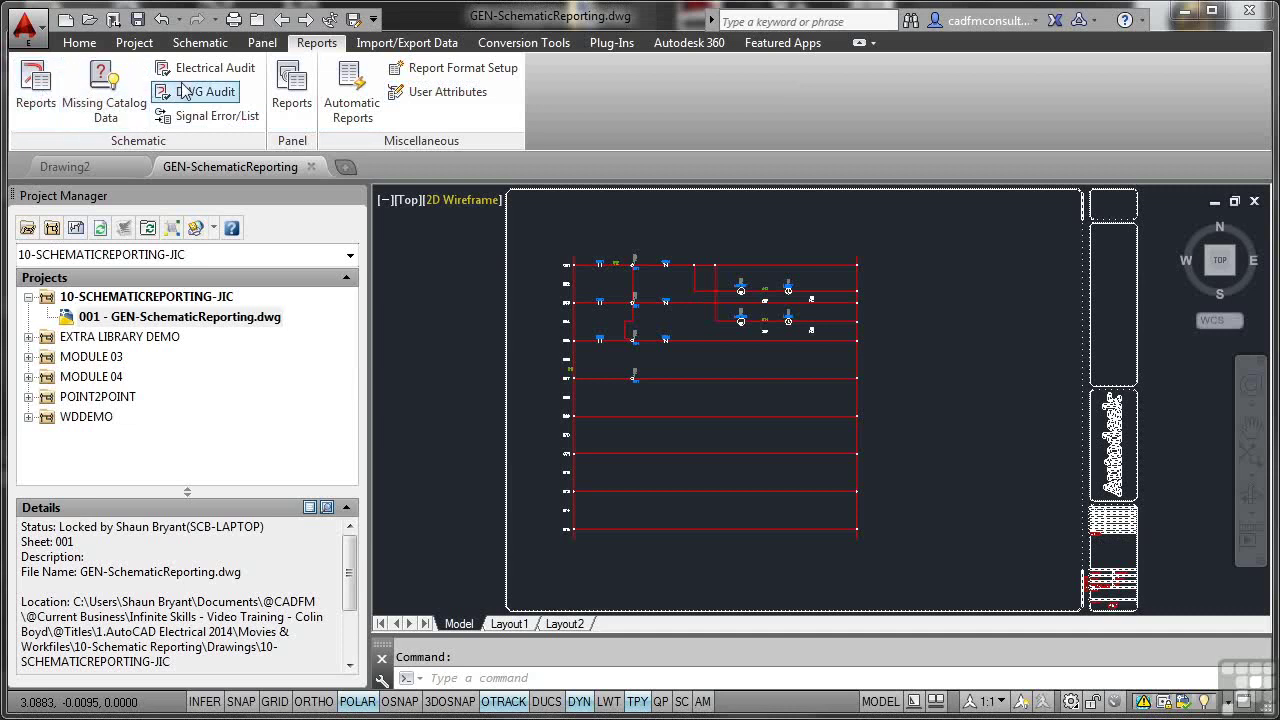
Step: Review the report format settings for the schematic Missing Bill of Material, Component and From/To reports and the panel Component report
click(432, 68)
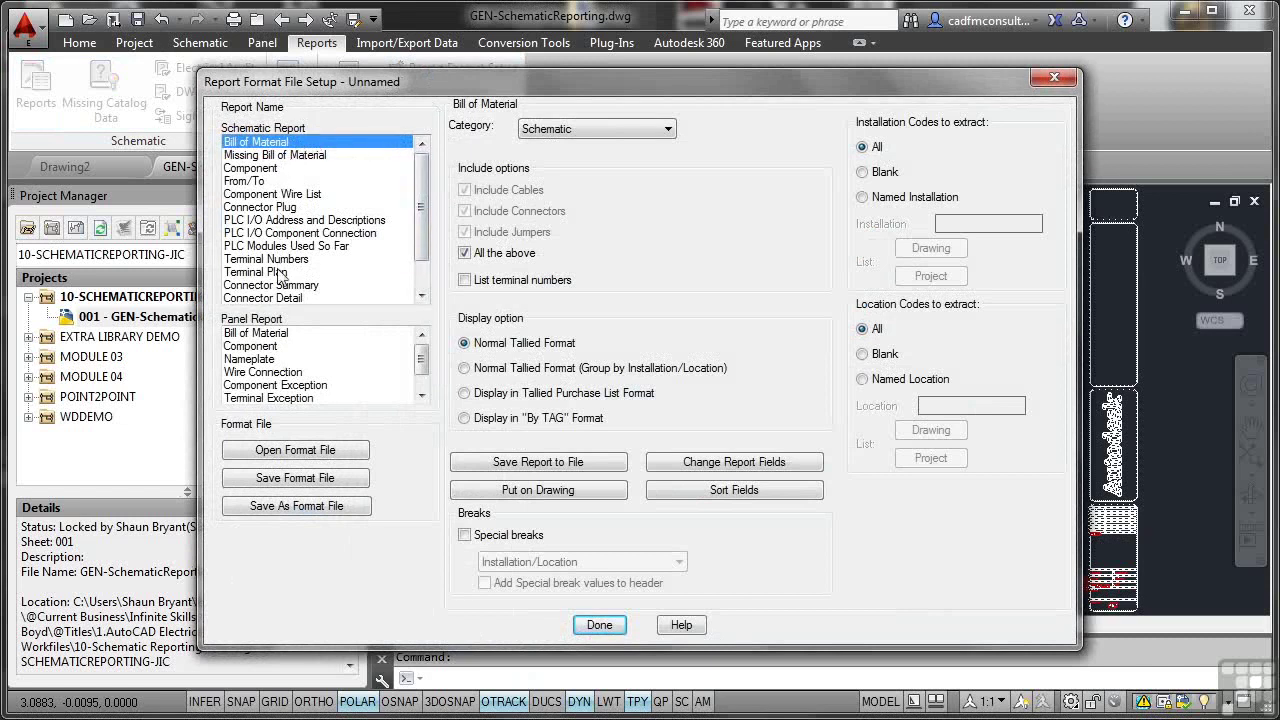
click(295, 156)
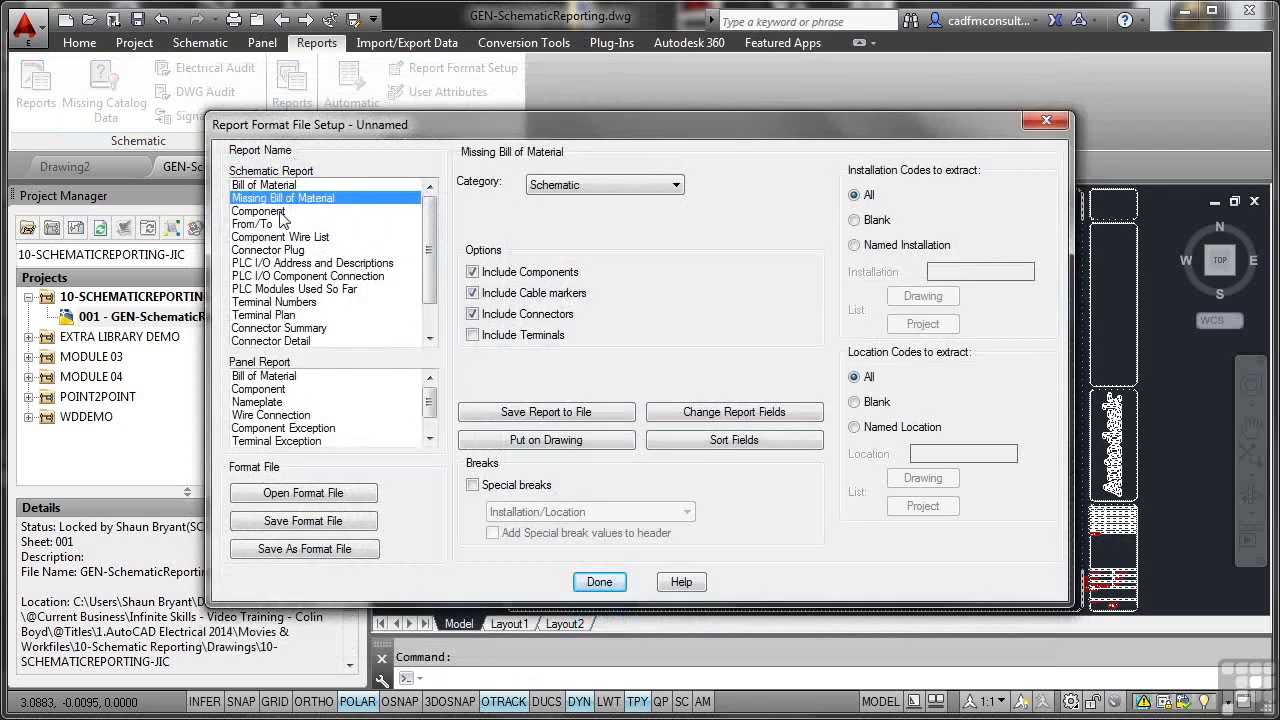
click(278, 212)
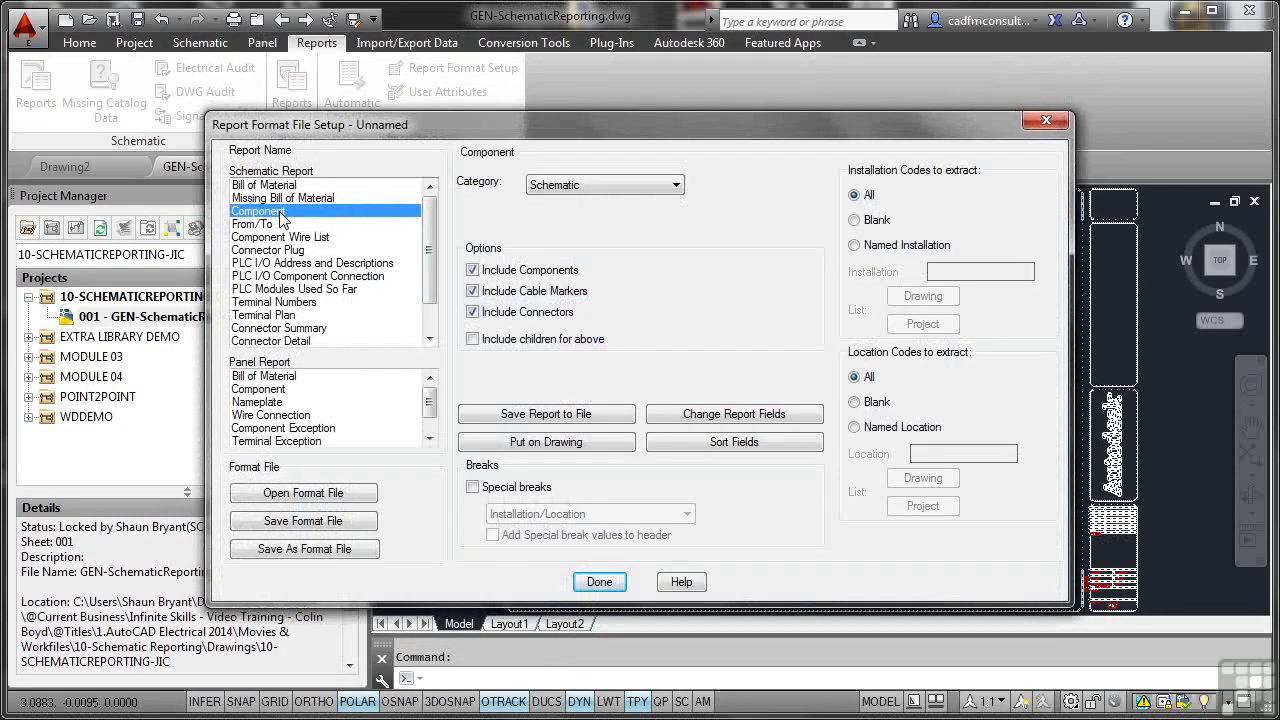
click(279, 224)
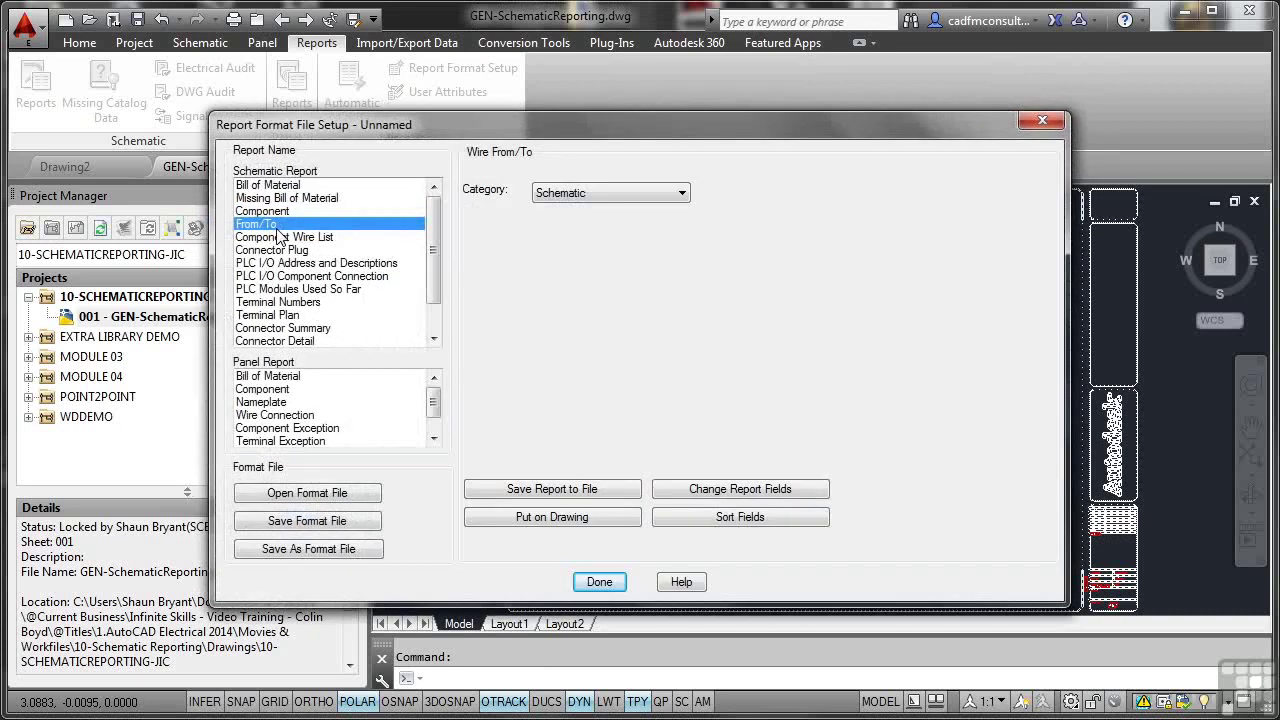
click(268, 388)
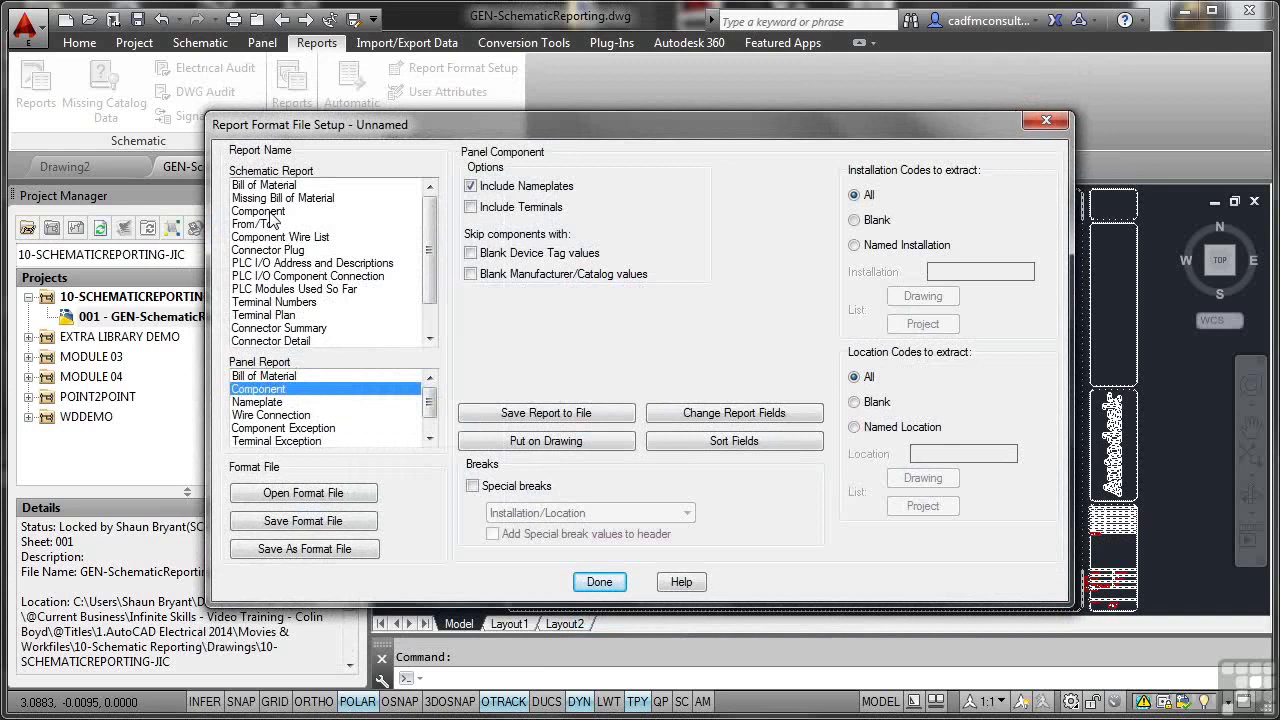
Step: Try including children and special breaks by Installation/Location in the schematic Component report format, and discard the format changes
click(270, 213)
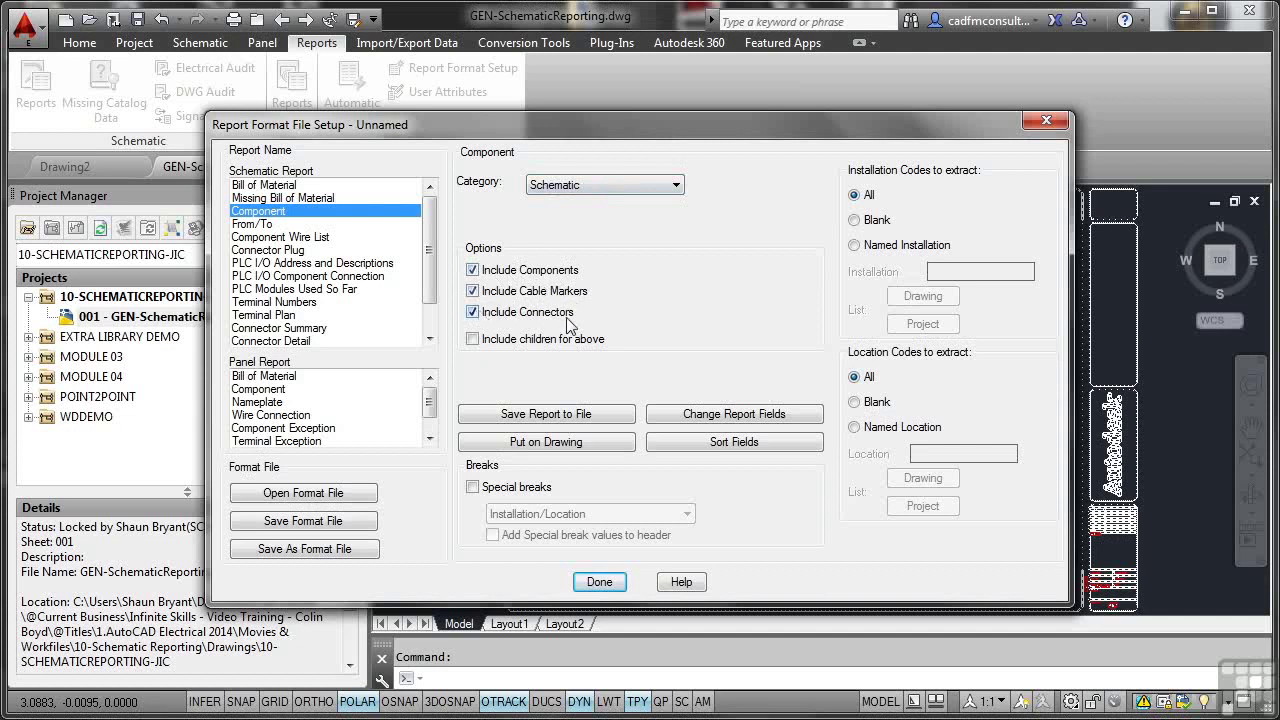
click(473, 340)
click(480, 489)
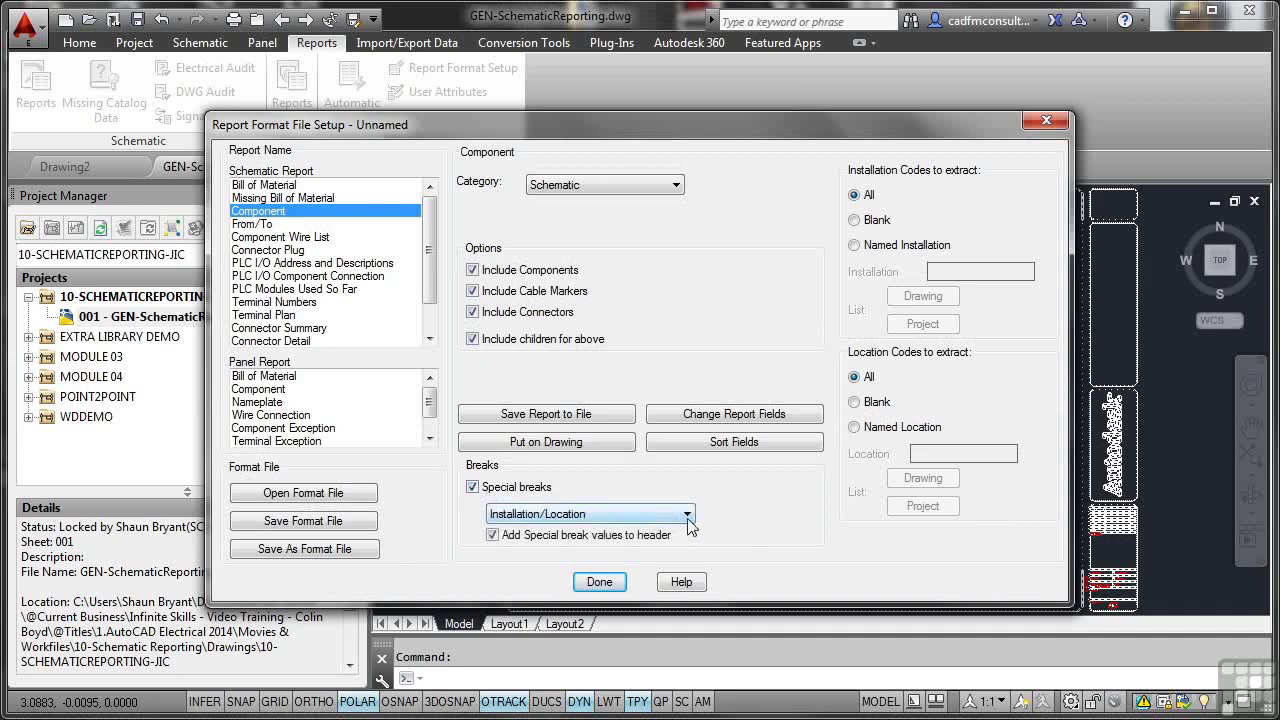
click(687, 515)
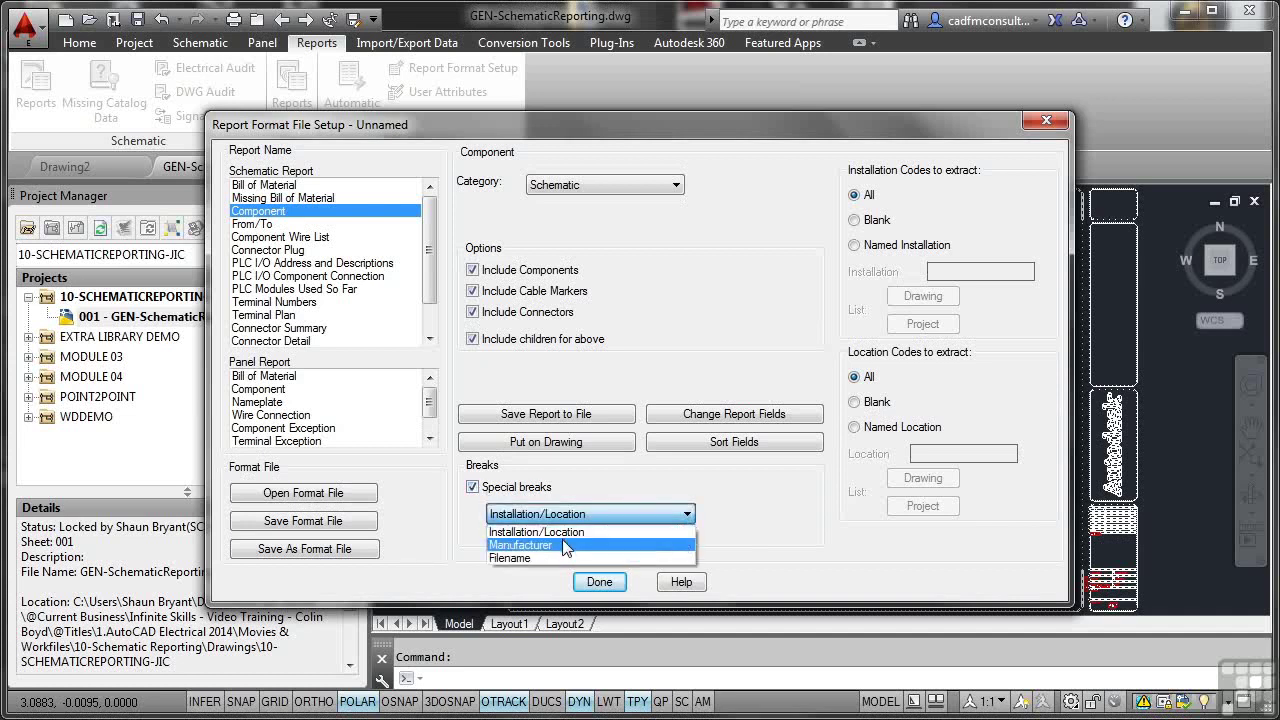
click(730, 524)
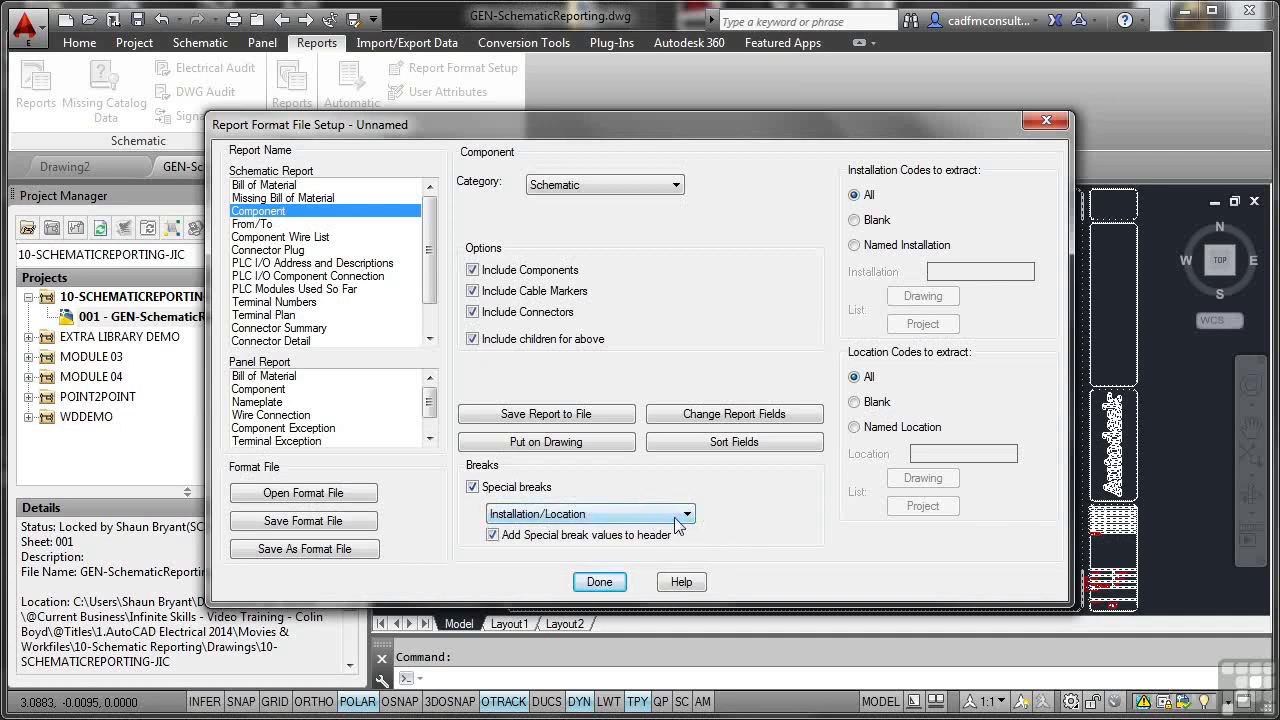
click(687, 514)
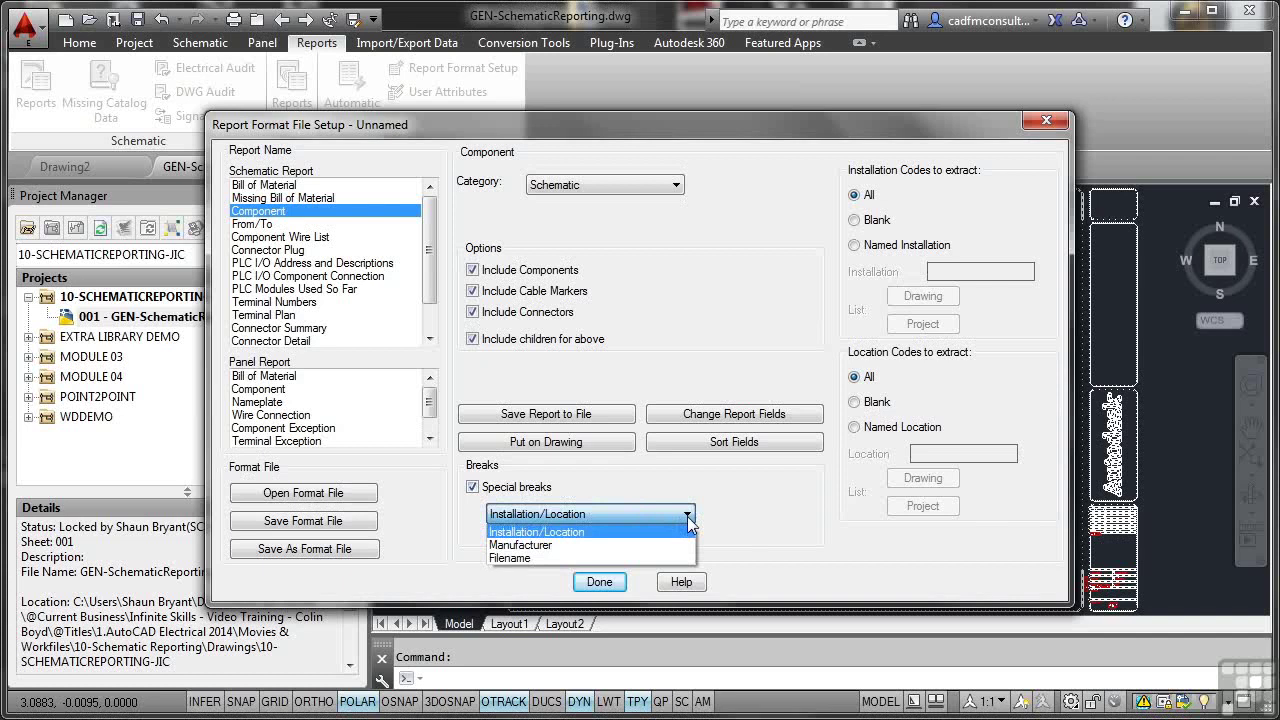
click(472, 487)
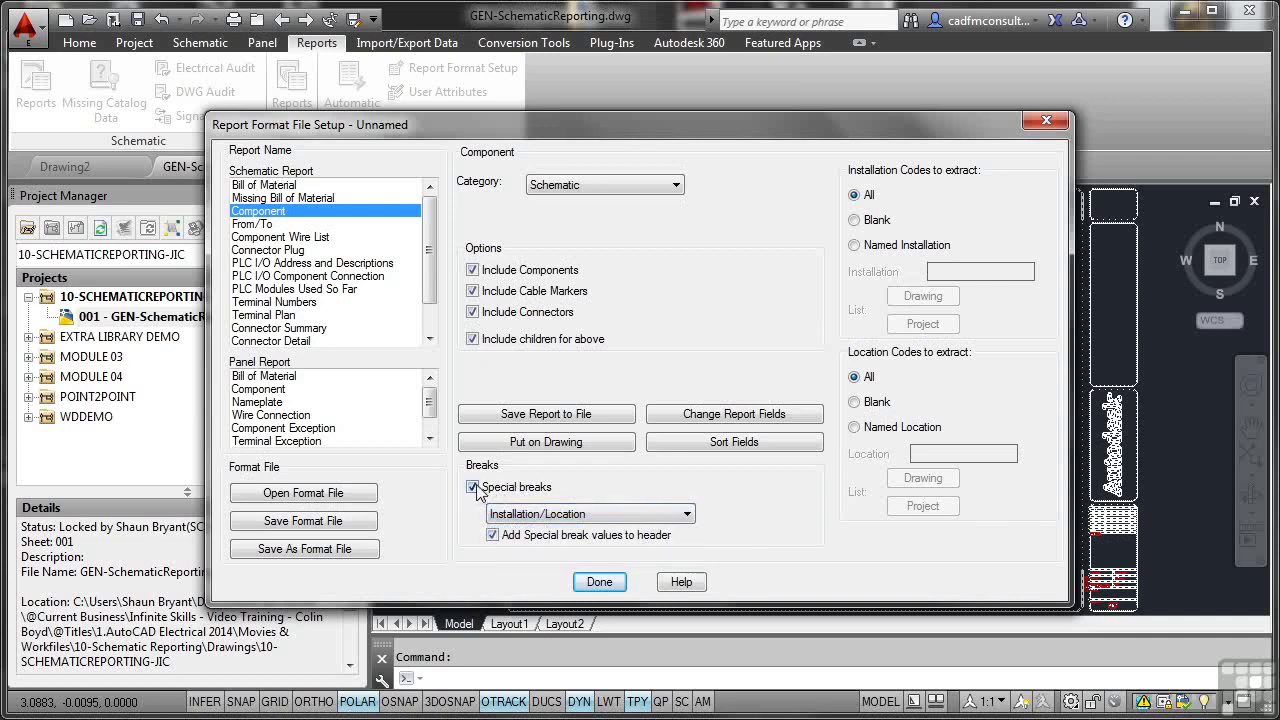
click(472, 487)
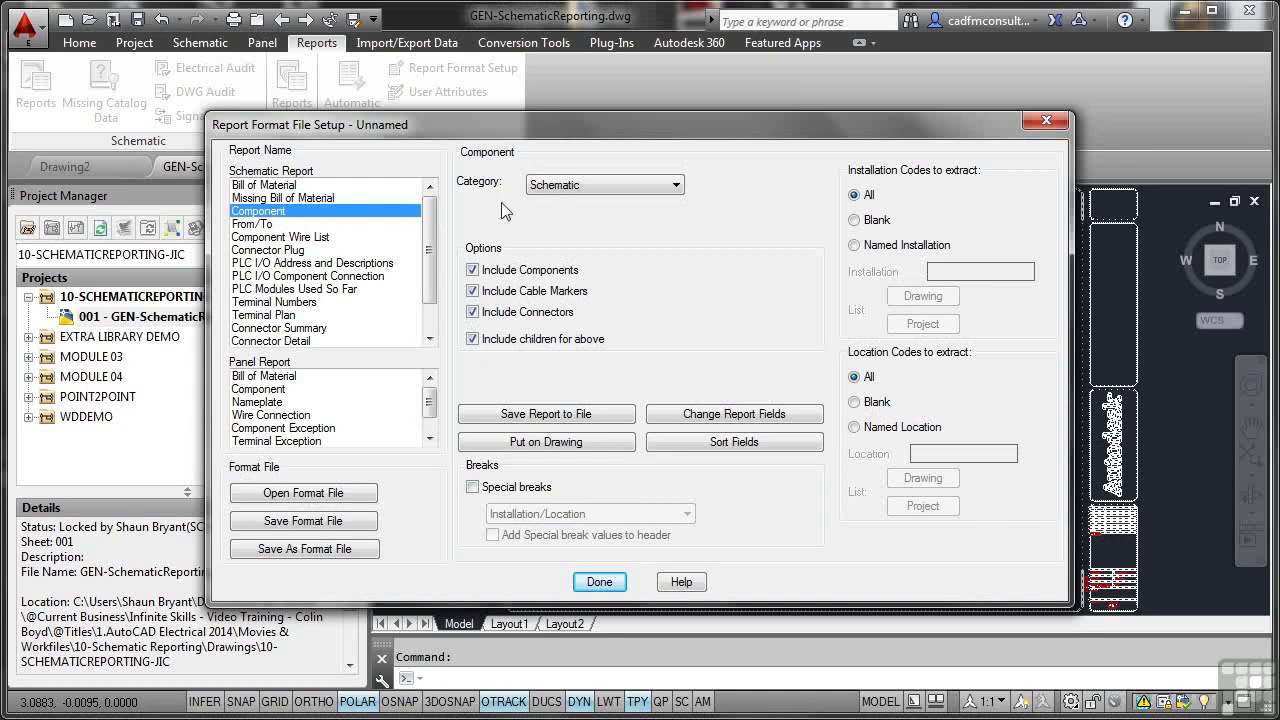
click(600, 582)
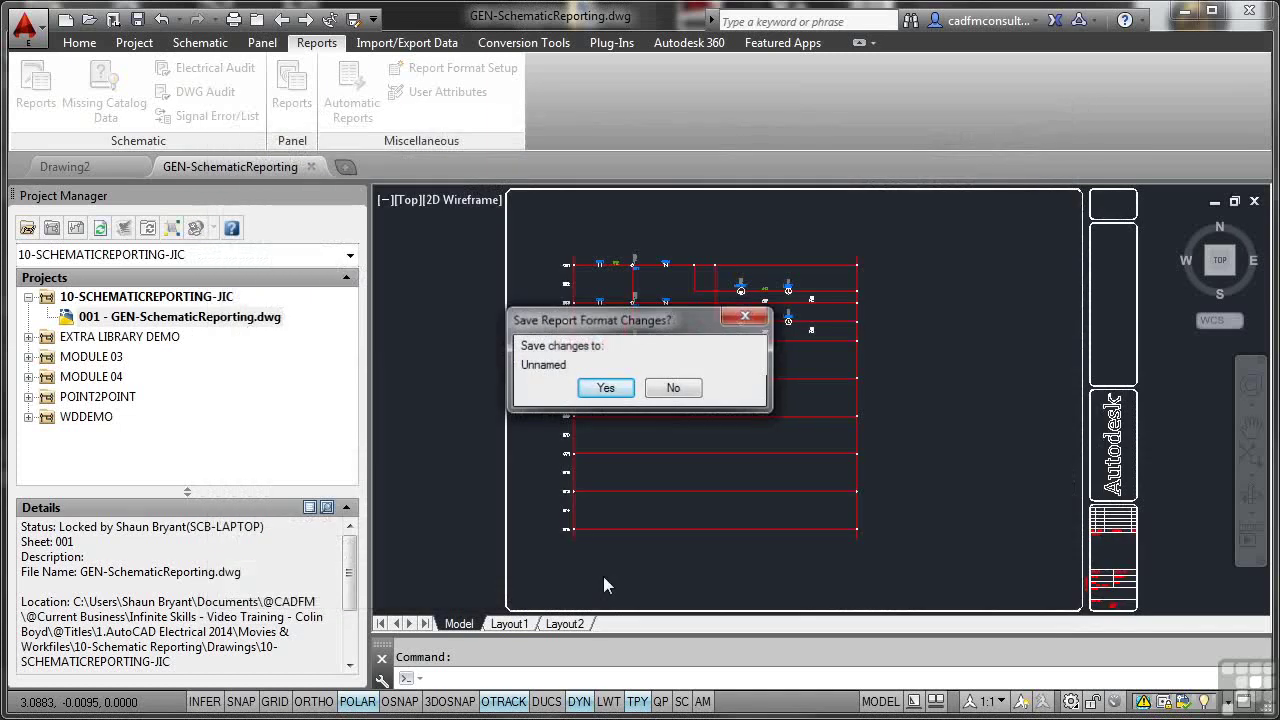
click(664, 388)
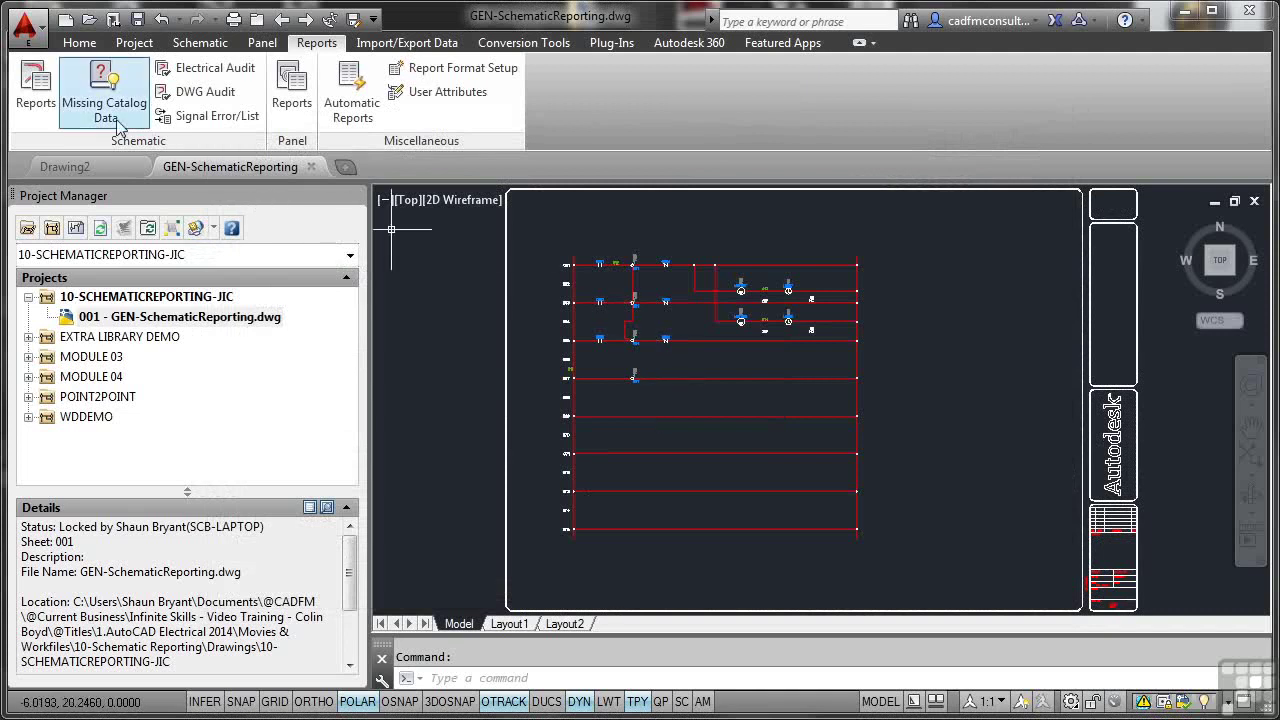
Step: Generate a schematic Component report for the active drawing with children included, without loading a saved format file
click(36, 90)
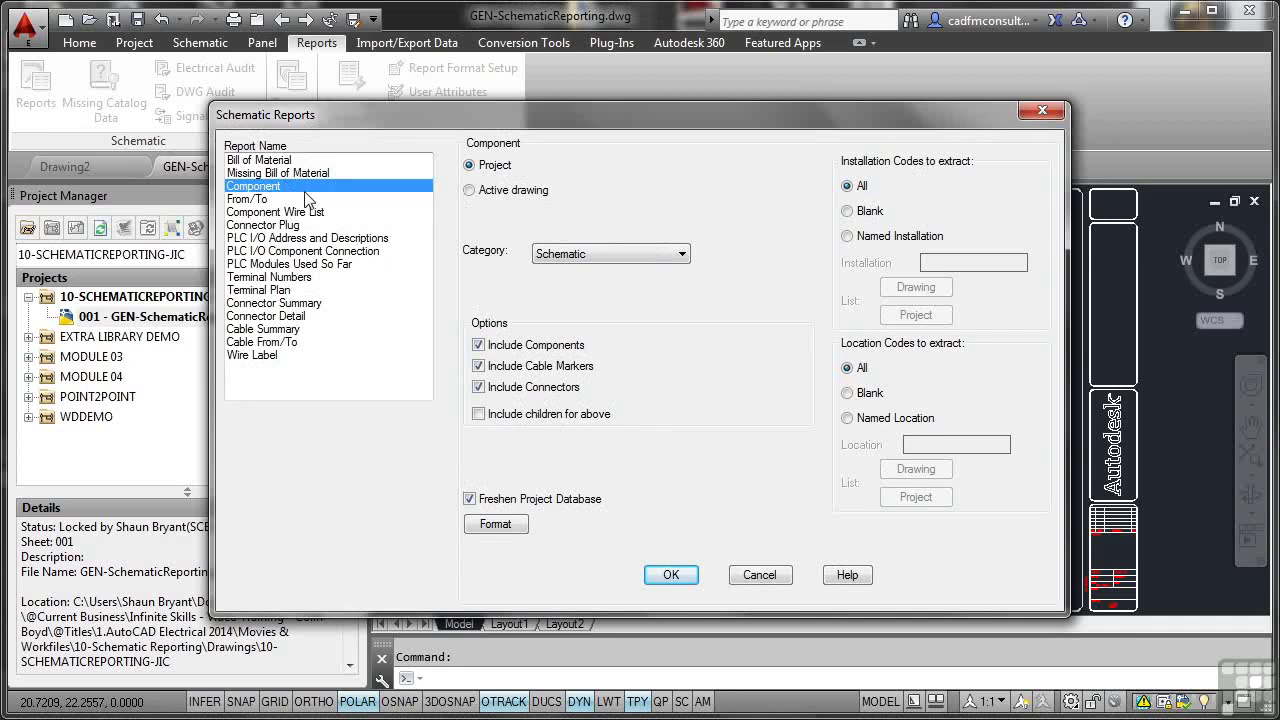
click(470, 190)
click(479, 420)
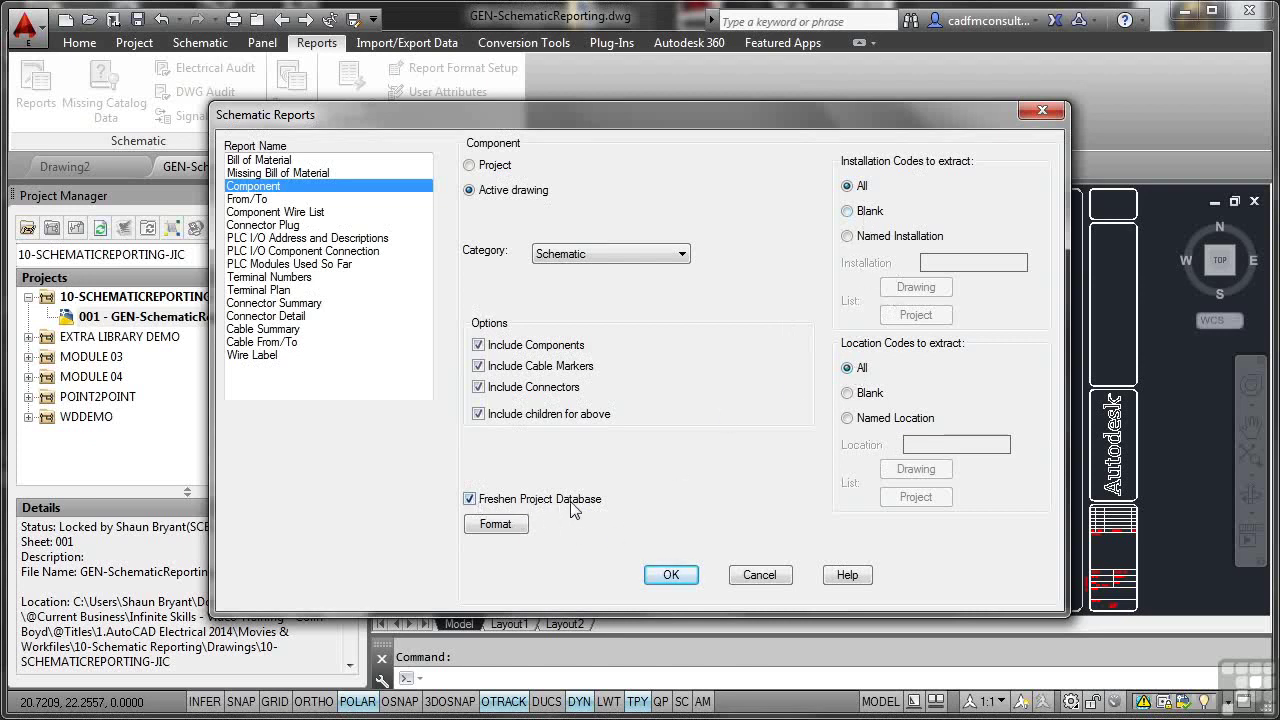
click(496, 528)
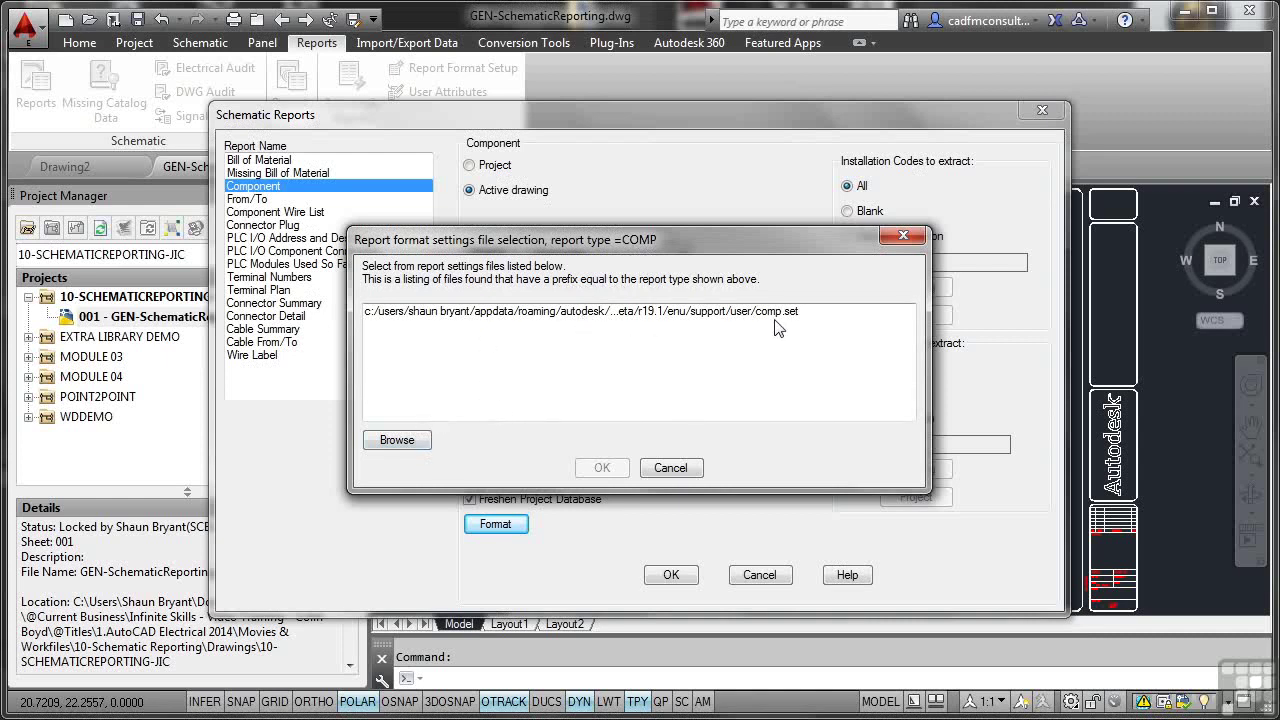
click(672, 470)
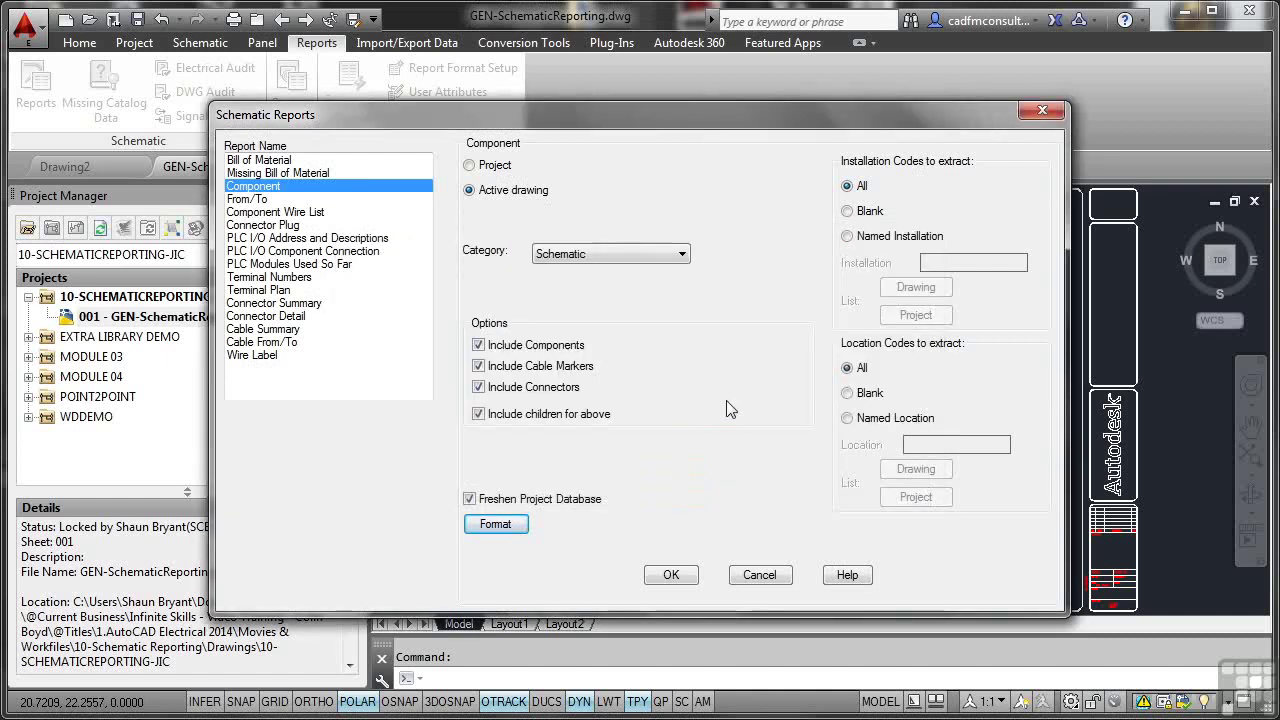
click(681, 576)
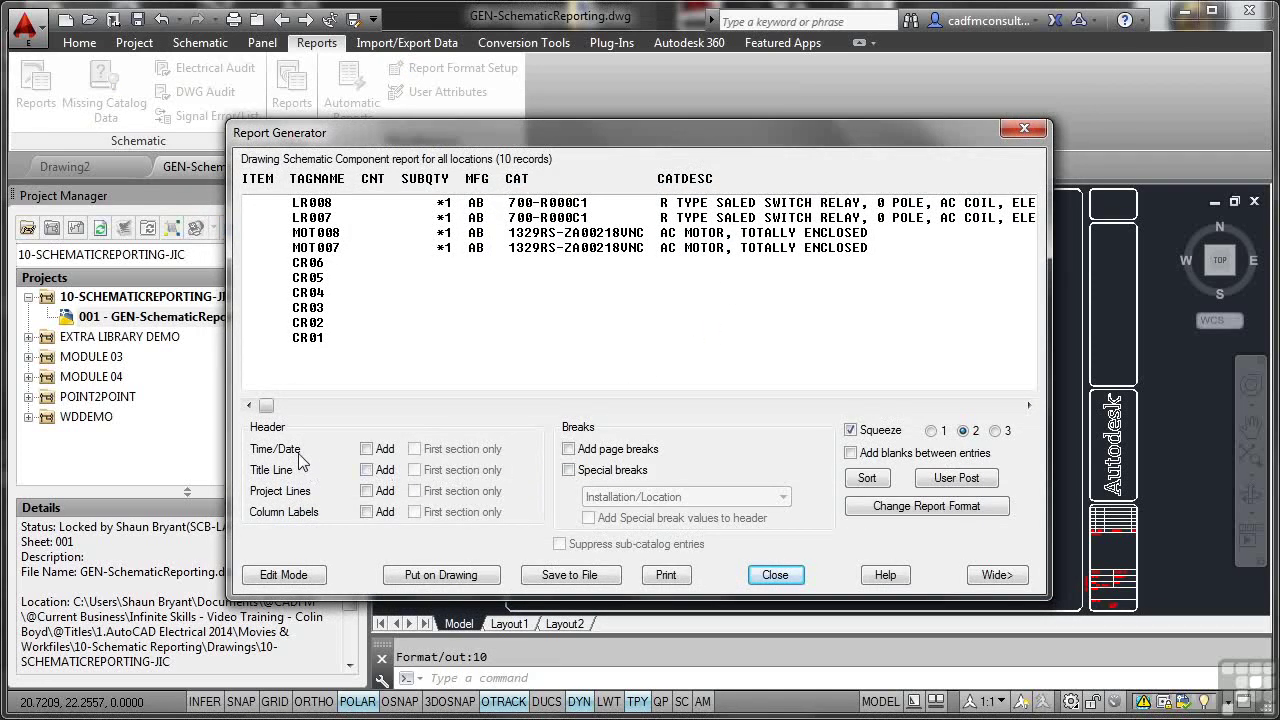
Step: Add the time/date, title line, project lines and column labels to the Component report's header
click(366, 449)
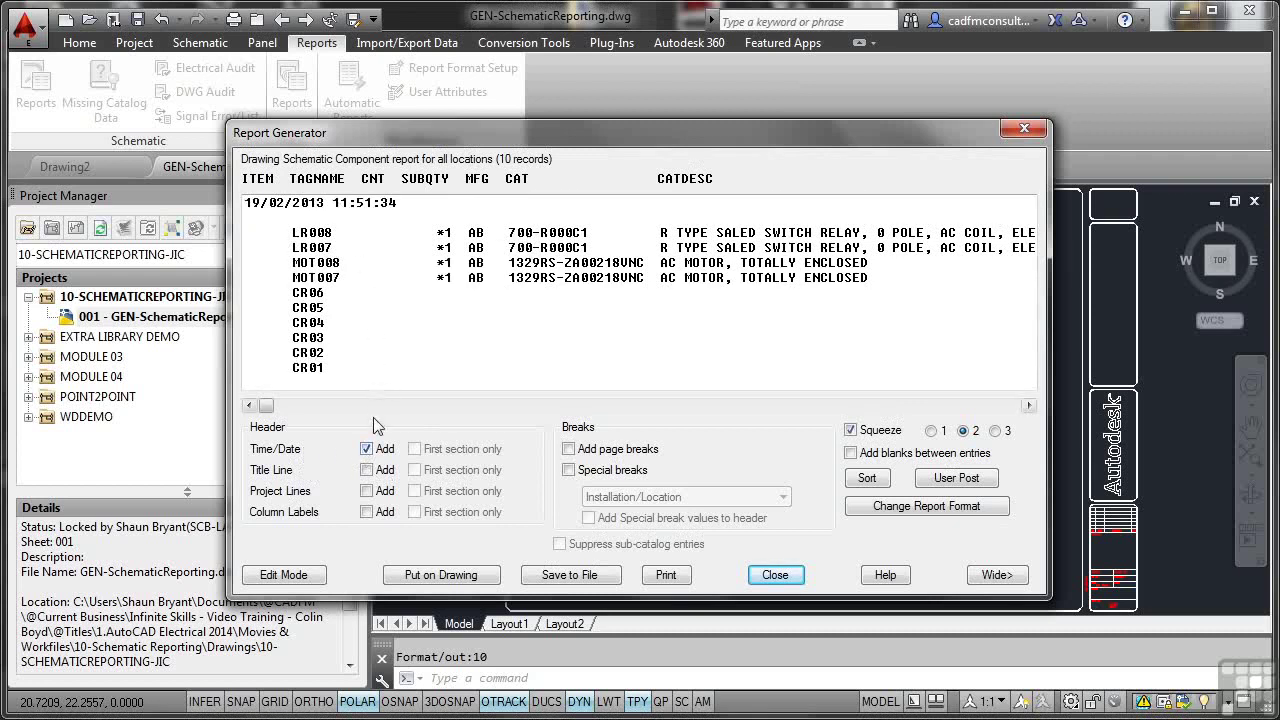
click(367, 470)
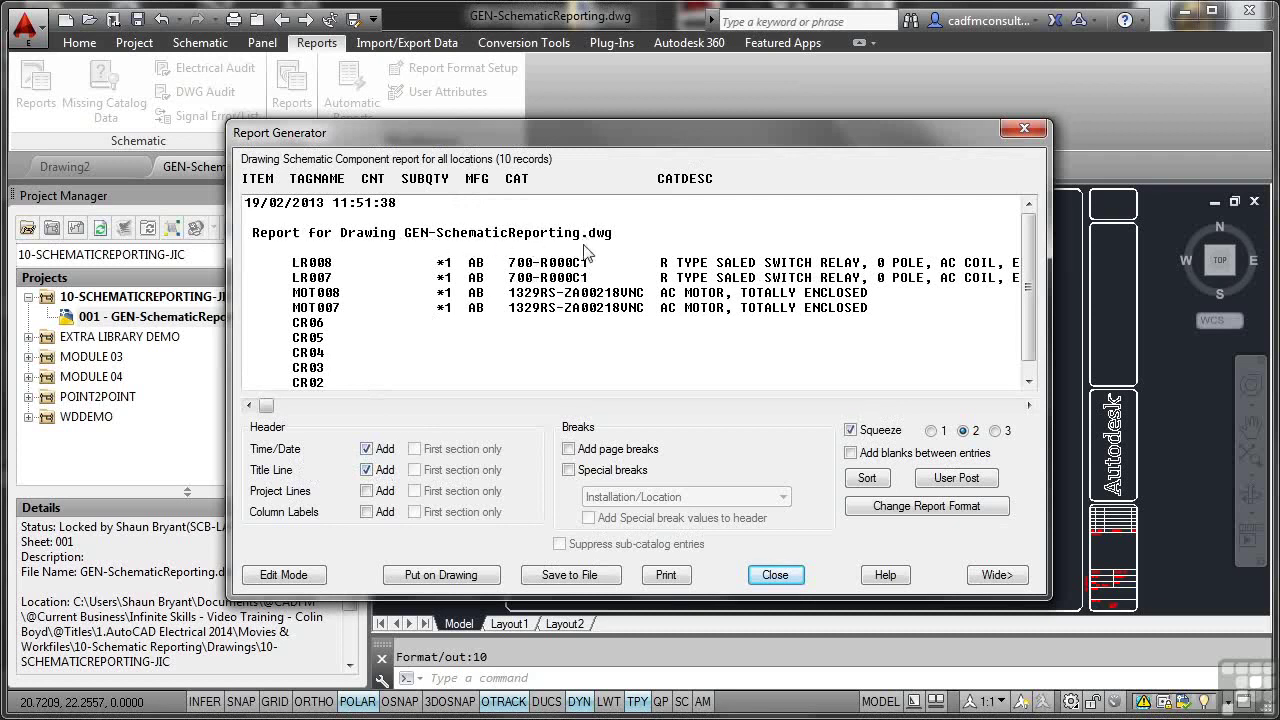
click(366, 491)
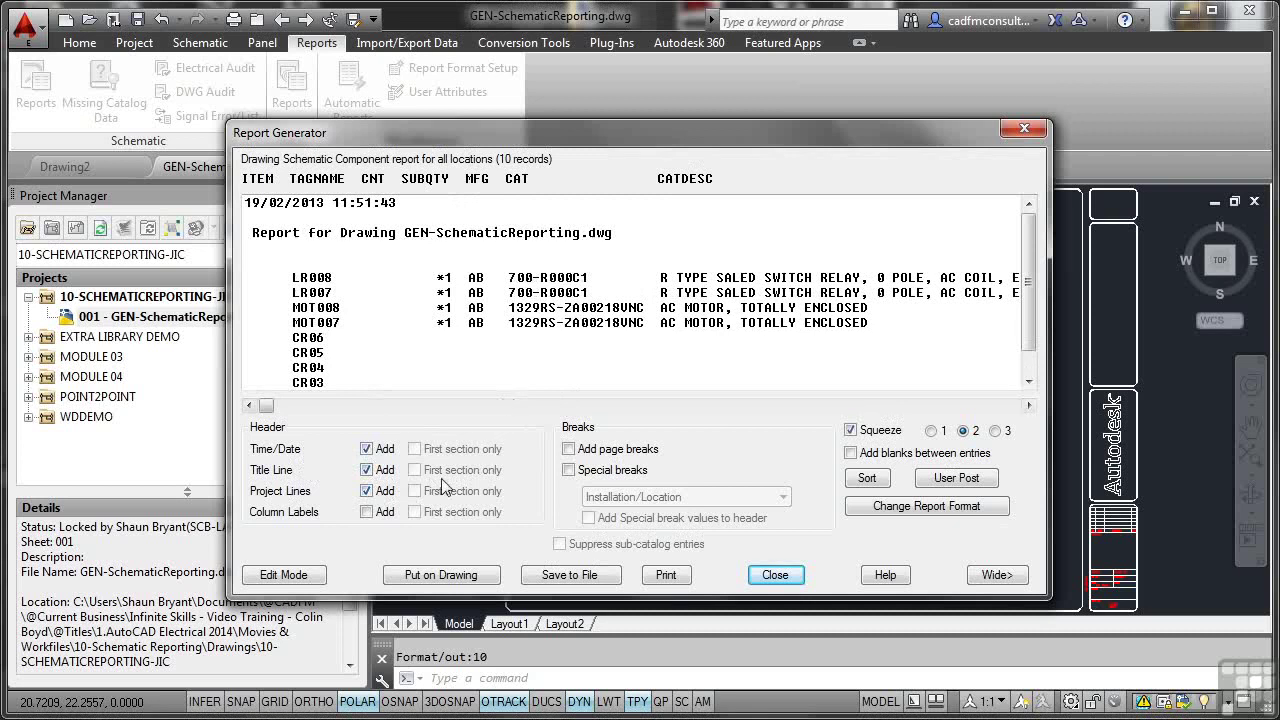
click(366, 512)
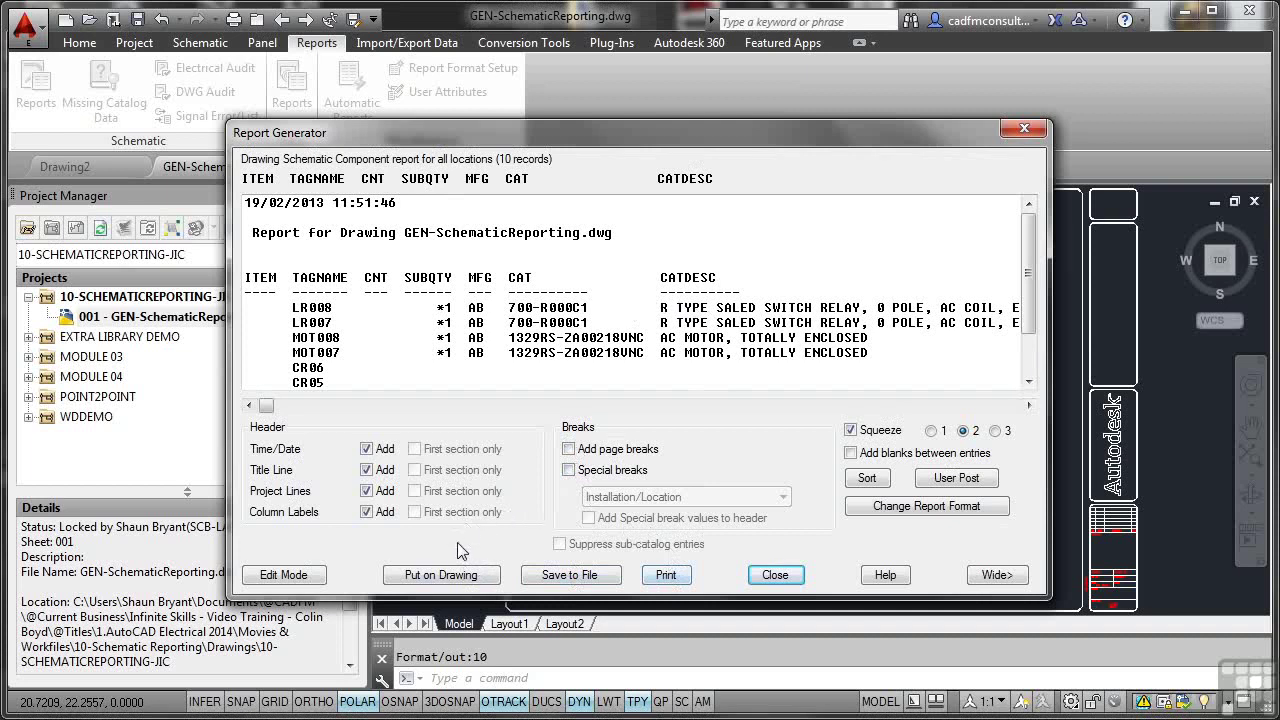
Step: Insert the report as a new table over the lower end of the ladder using the default table settings, close the report, and save the drawing
click(441, 575)
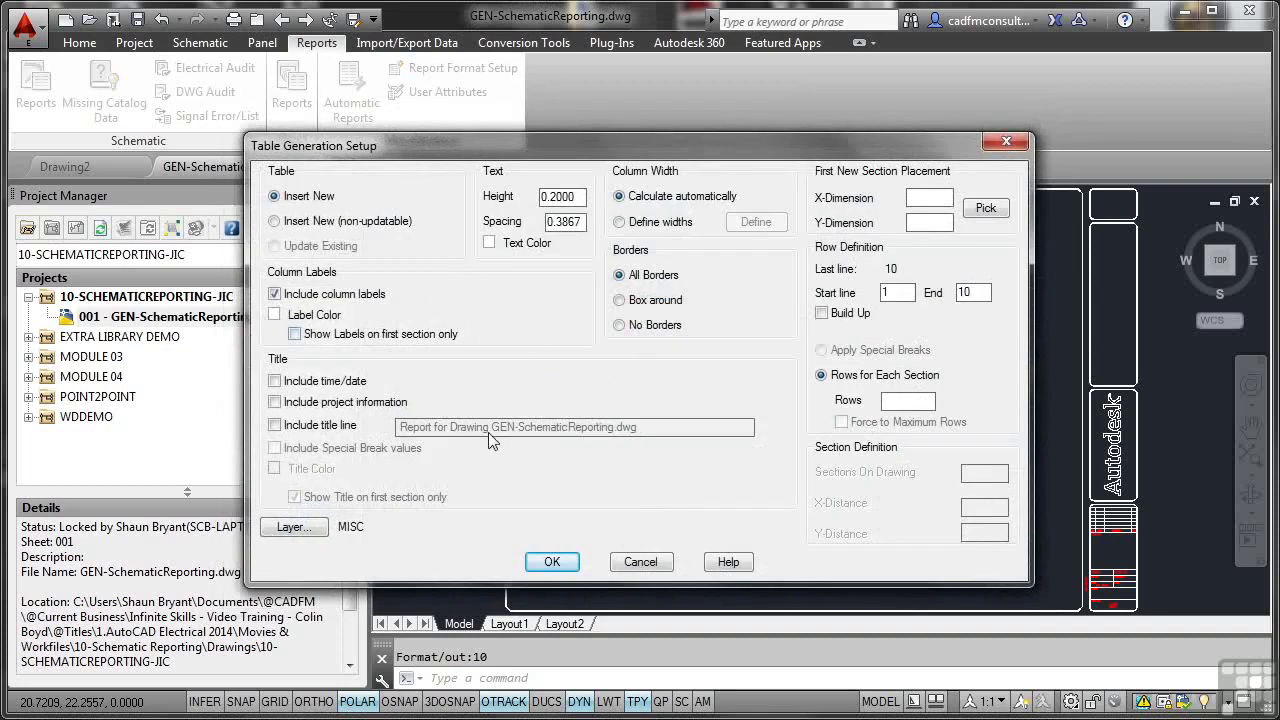
click(552, 561)
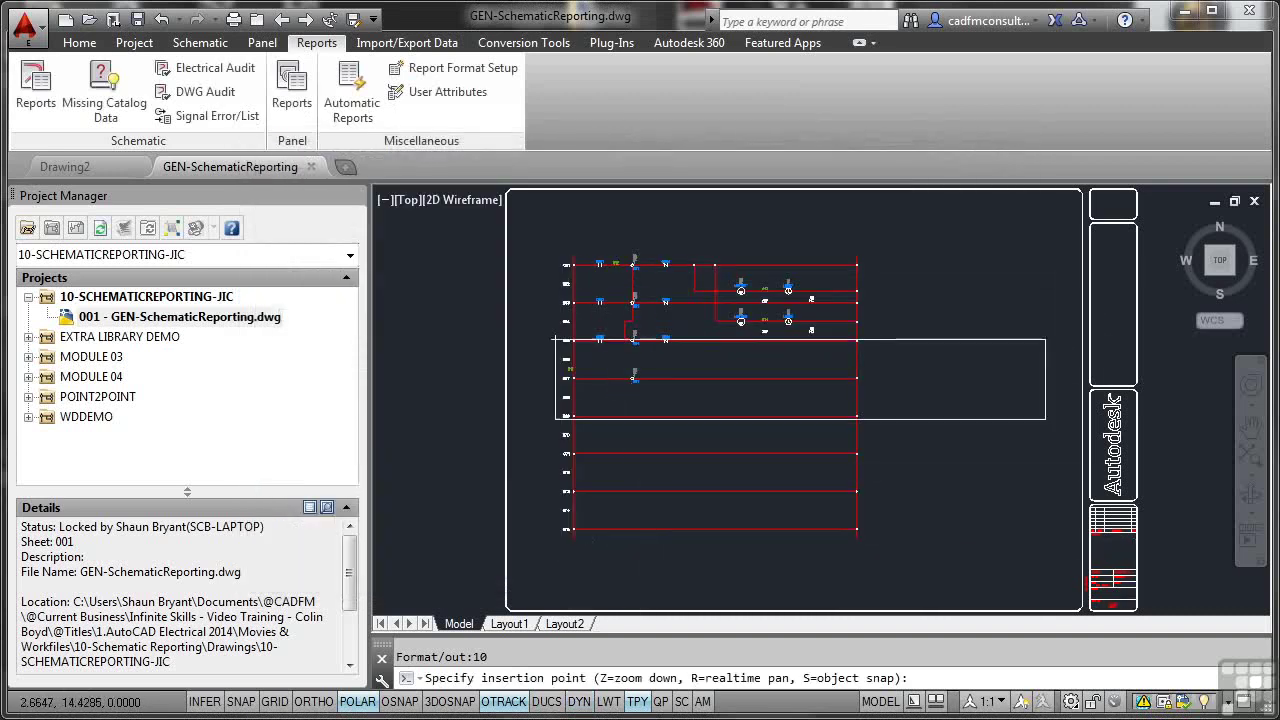
click(582, 521)
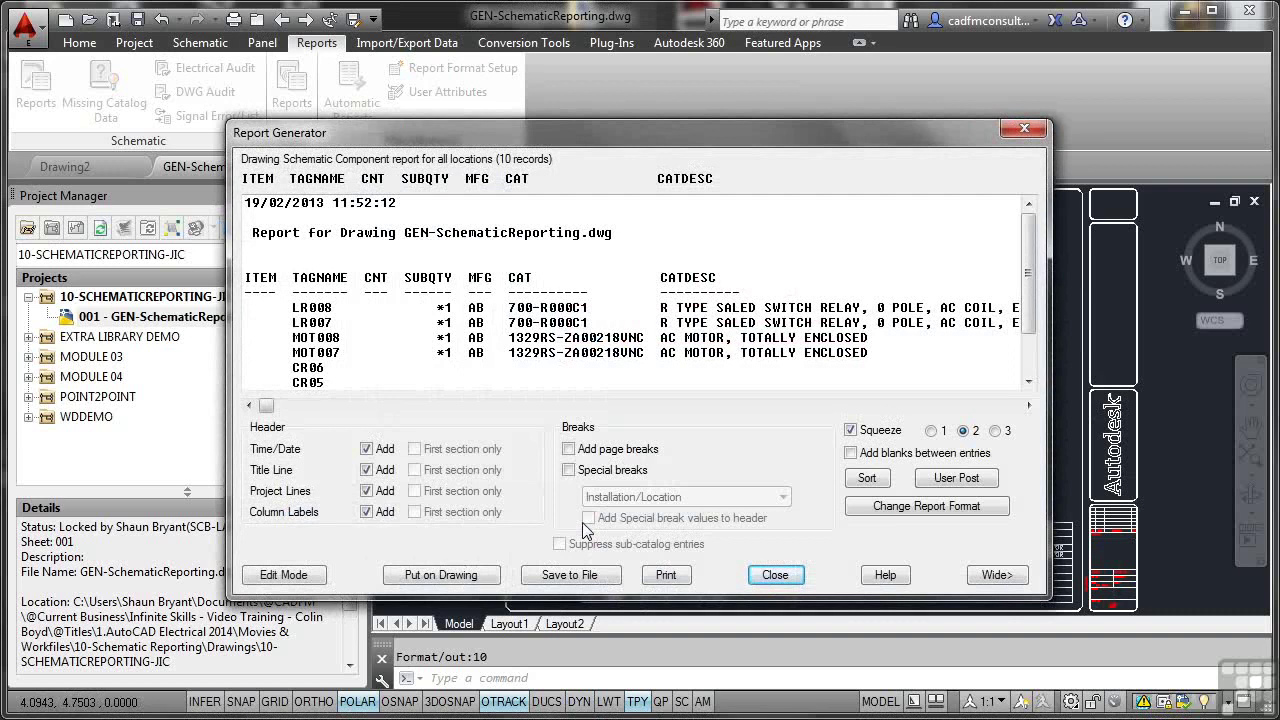
click(774, 576)
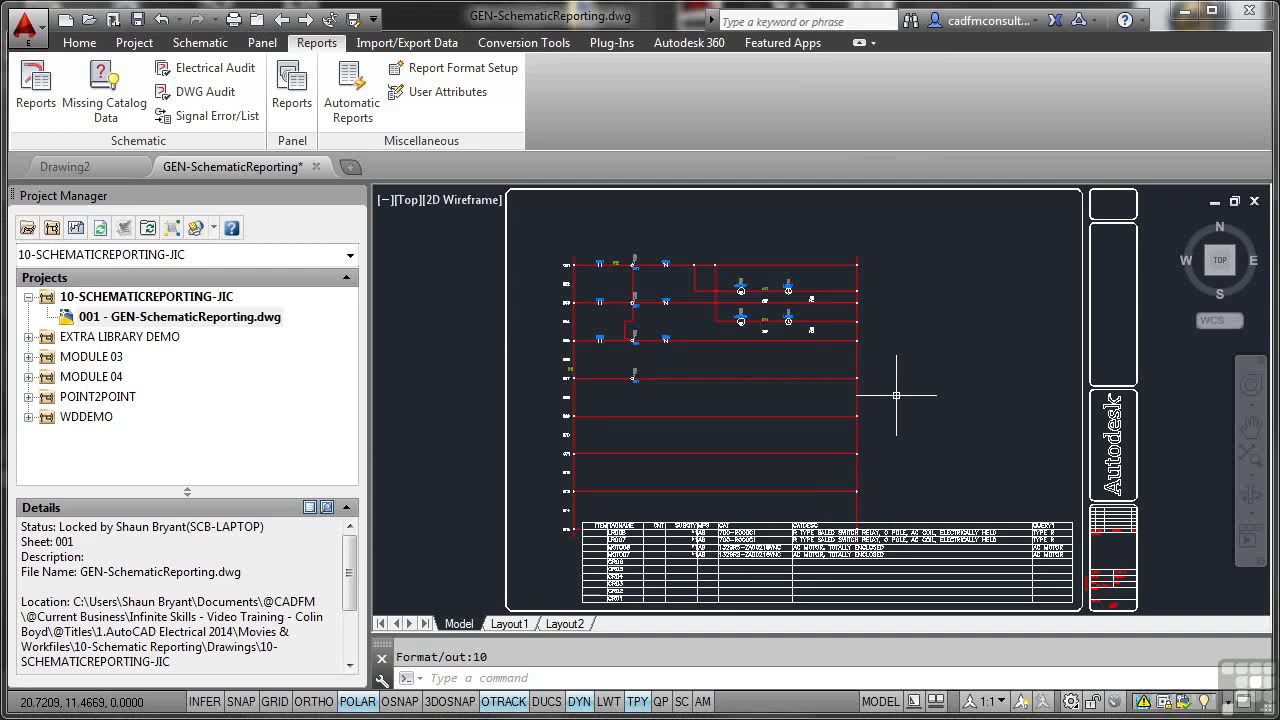
key(ctrl+s)
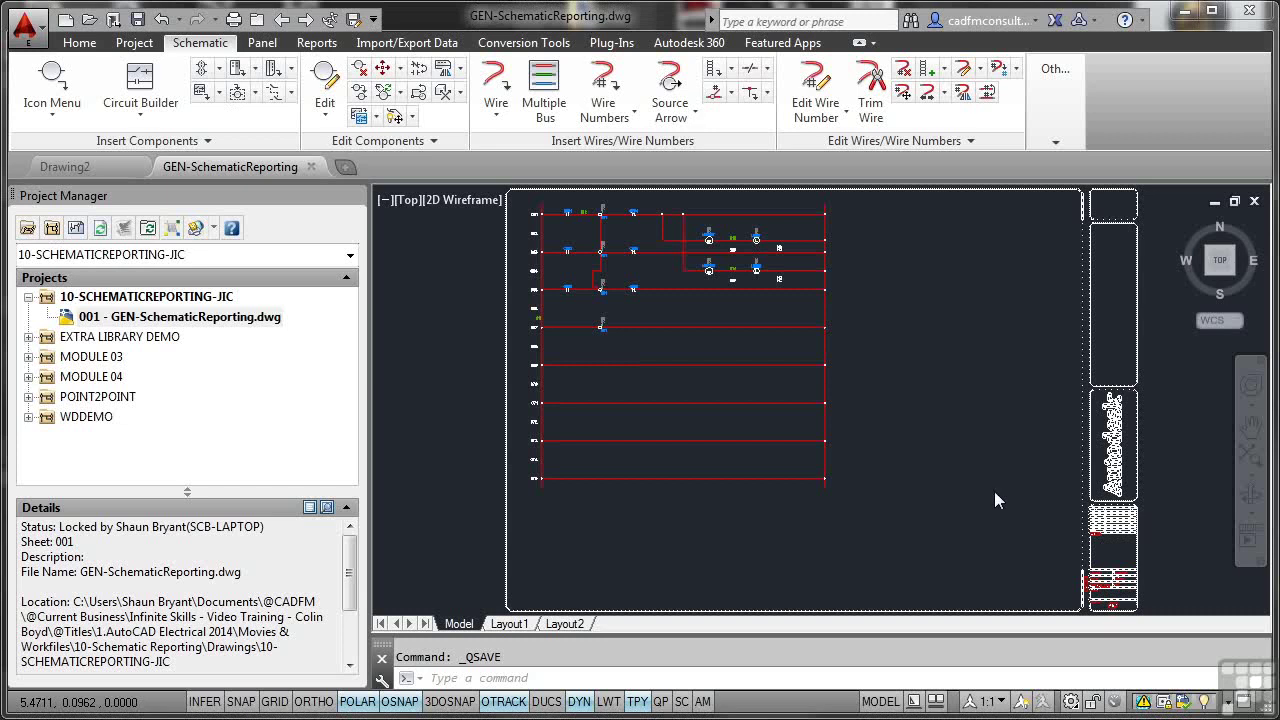
Step: Generate another schematic Component report for the active drawing, including children
click(318, 43)
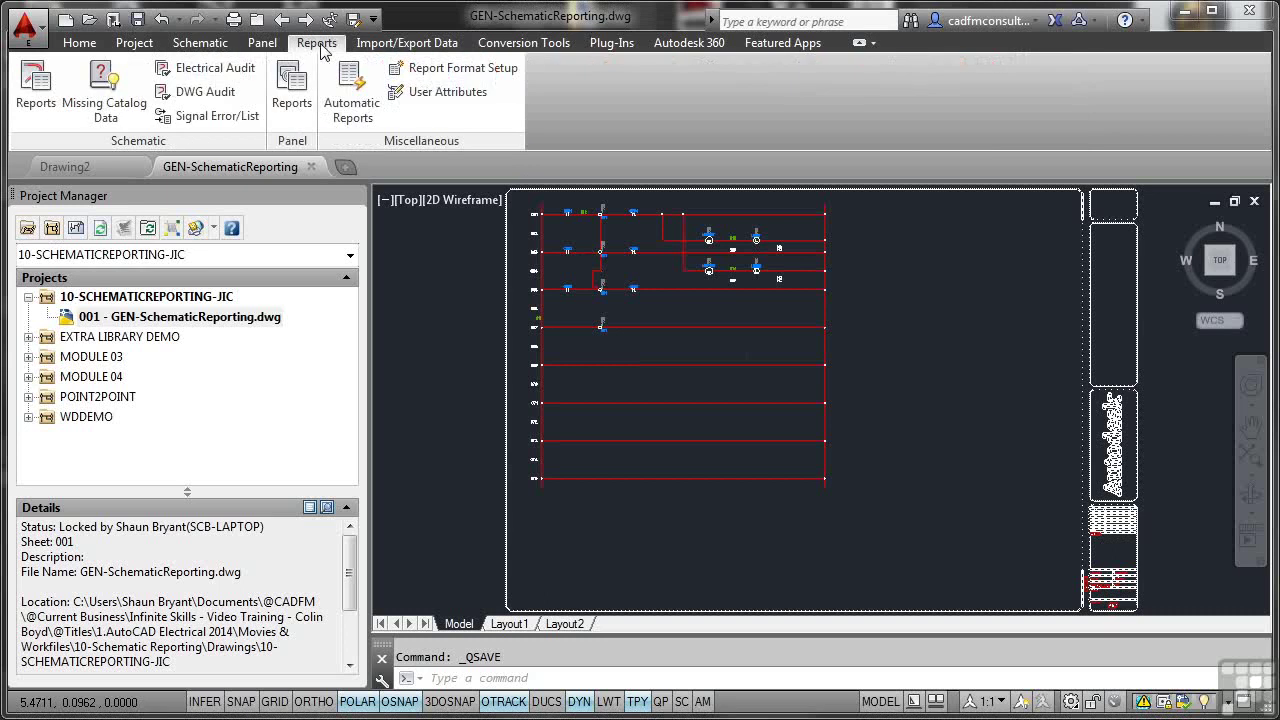
click(32, 92)
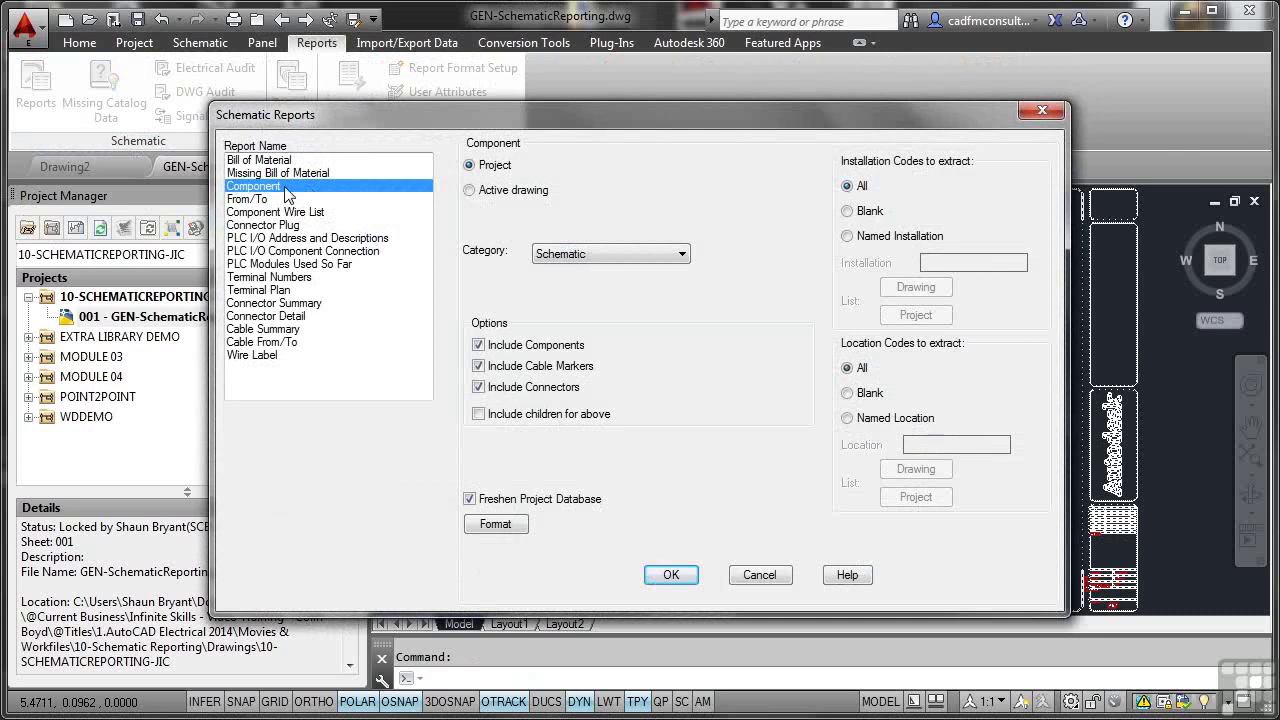
click(470, 190)
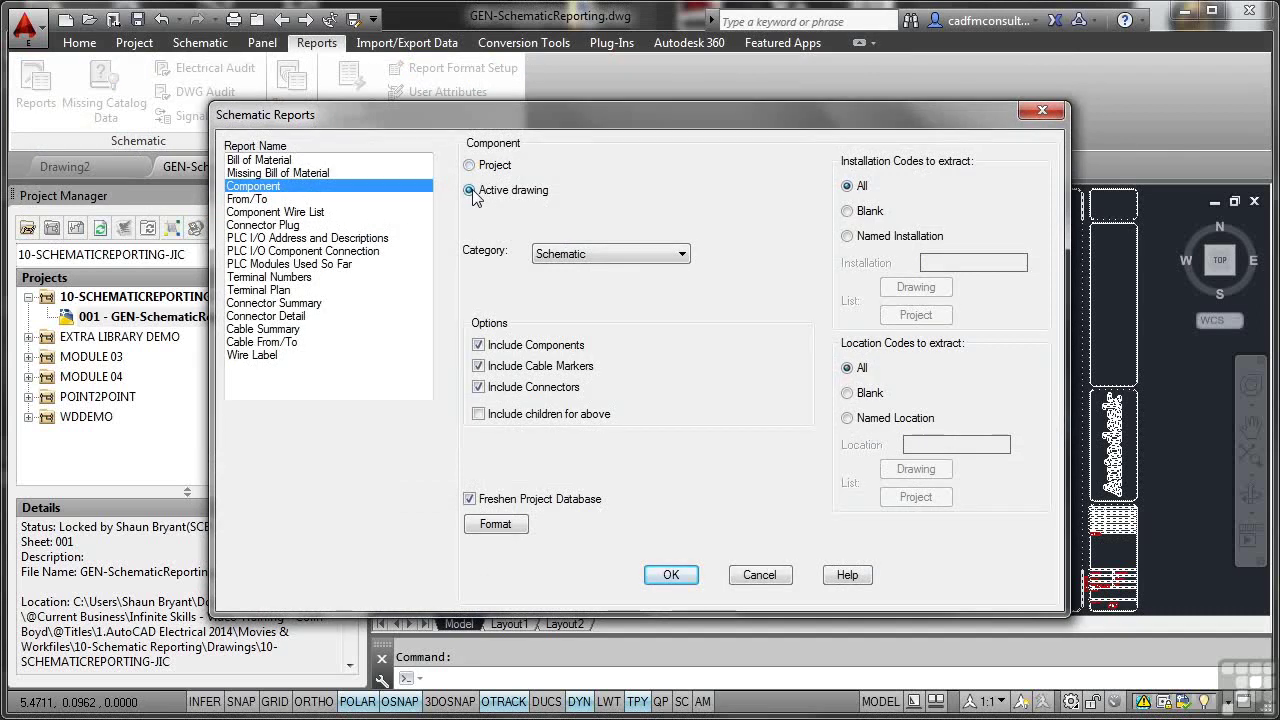
click(479, 416)
click(680, 577)
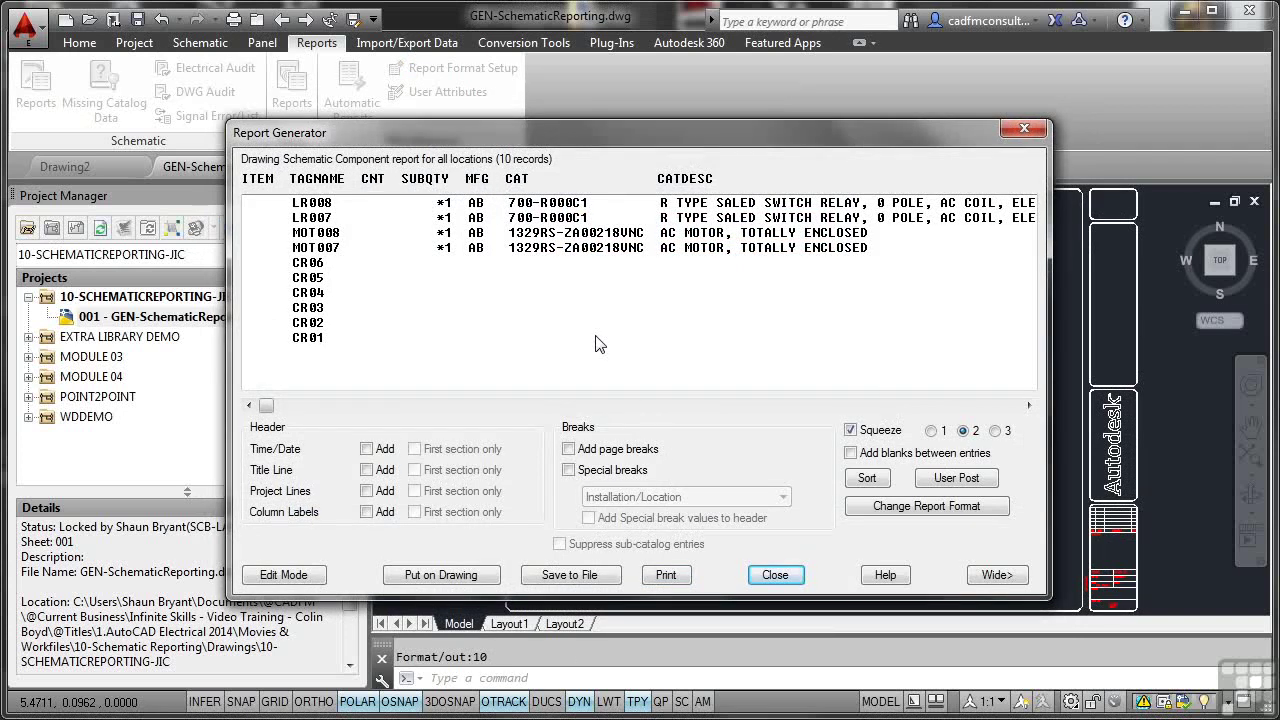
Step: Include the time/date, title line, project lines and column labels in the new report's header, and check its rows
click(366, 449)
click(366, 470)
click(366, 491)
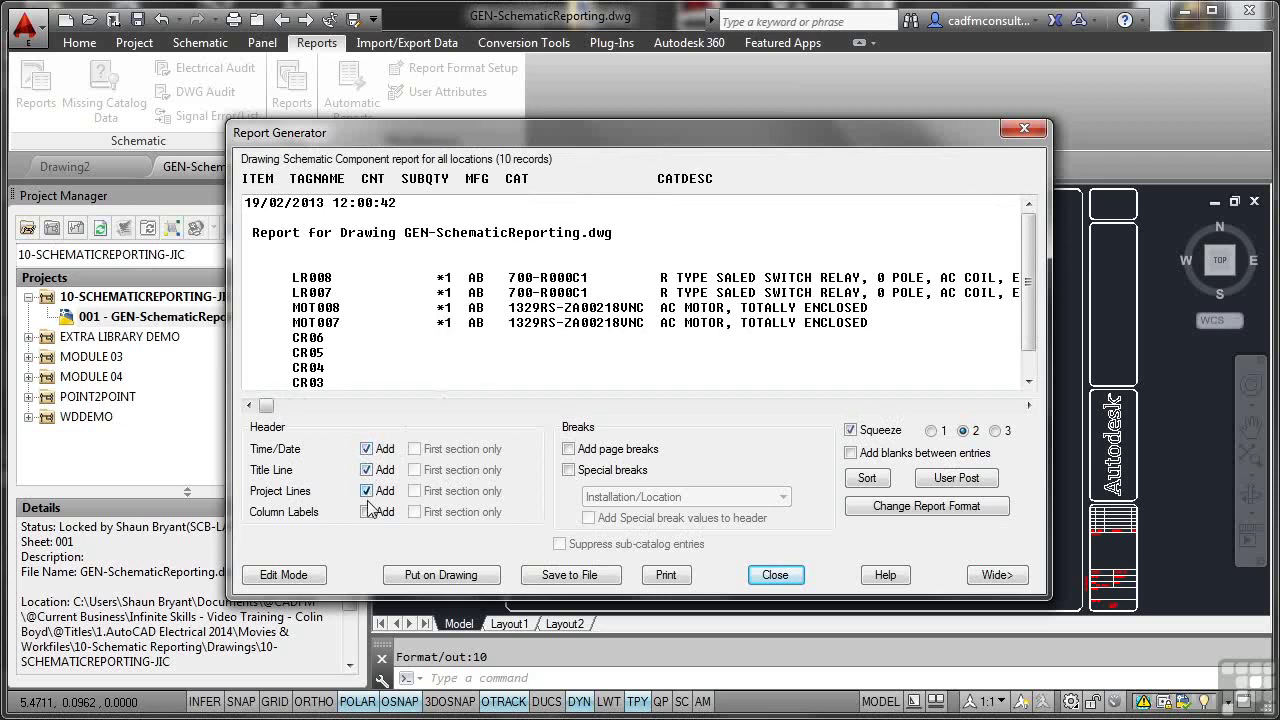
click(366, 512)
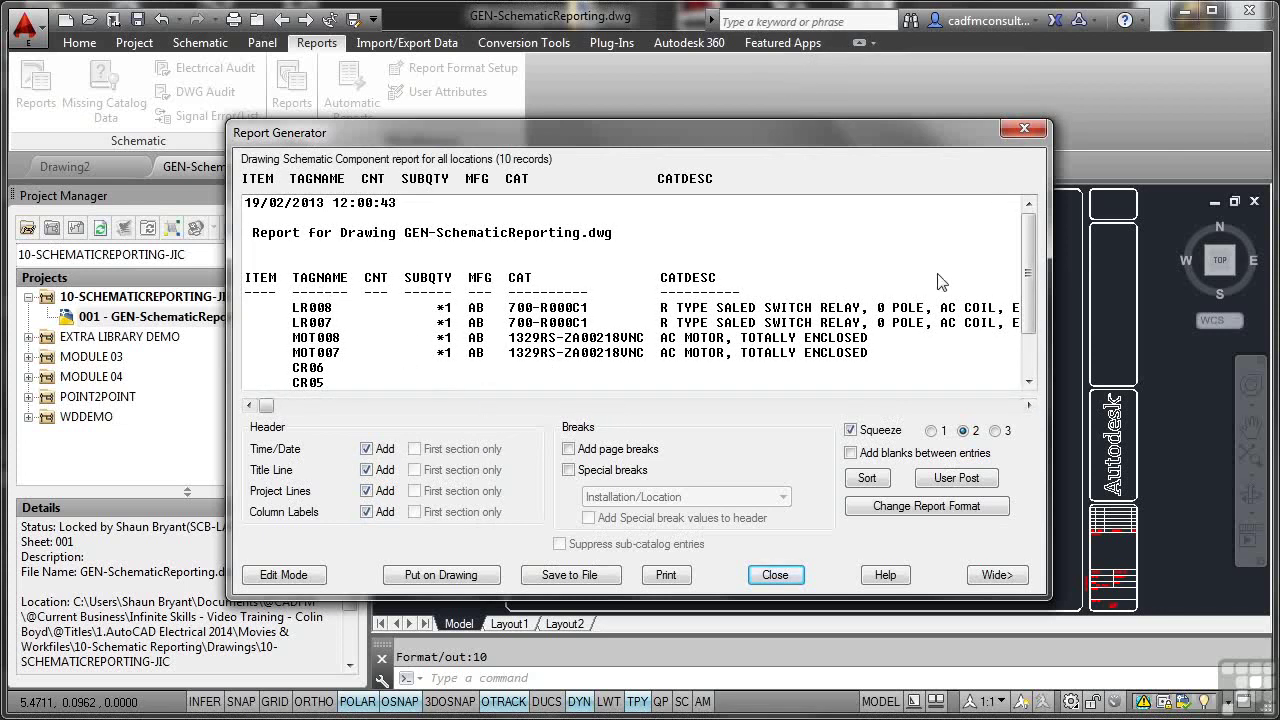
drag(1028, 274, 1032, 320)
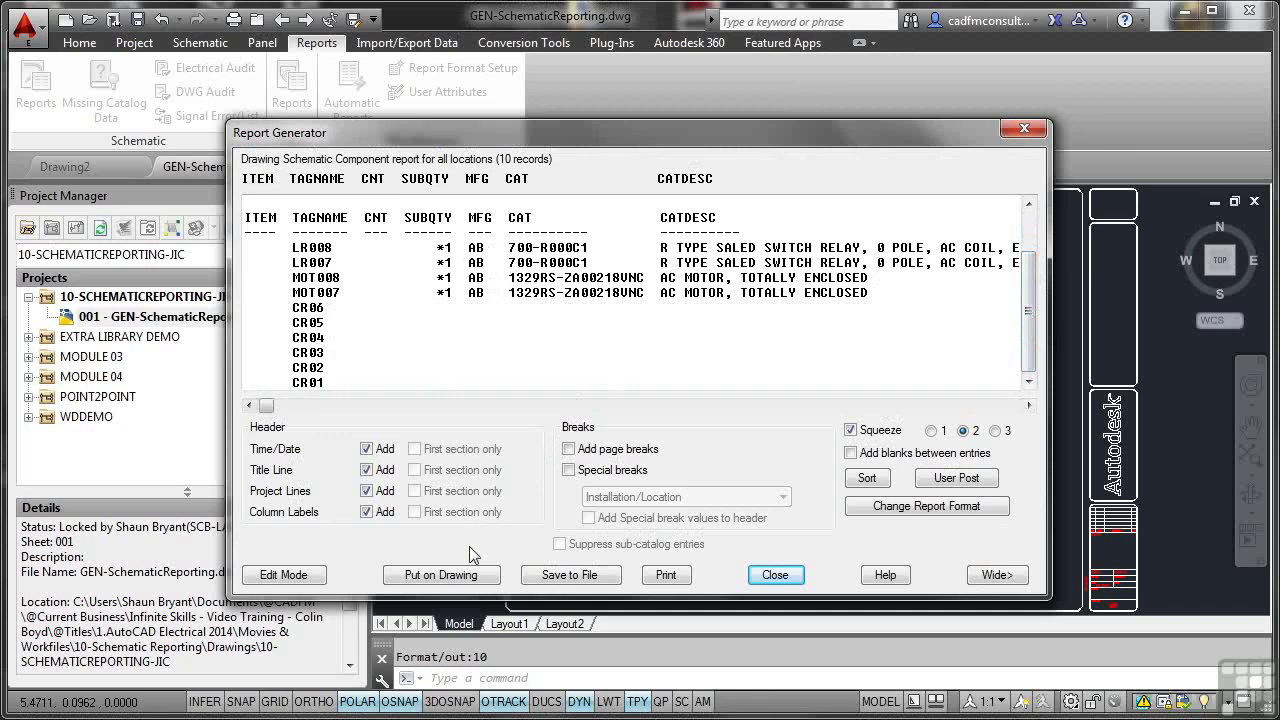
Step: Set up the report's drawing table to include the time/date, project information and title line in its title
click(463, 578)
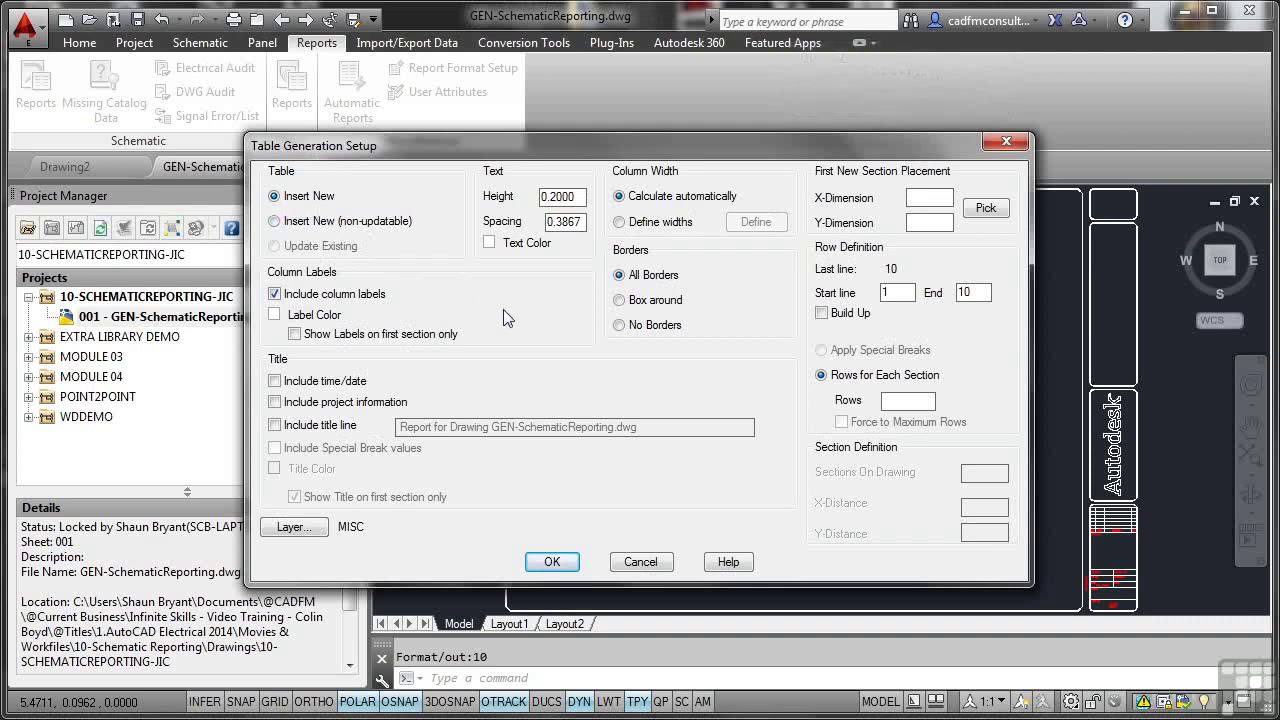
click(275, 381)
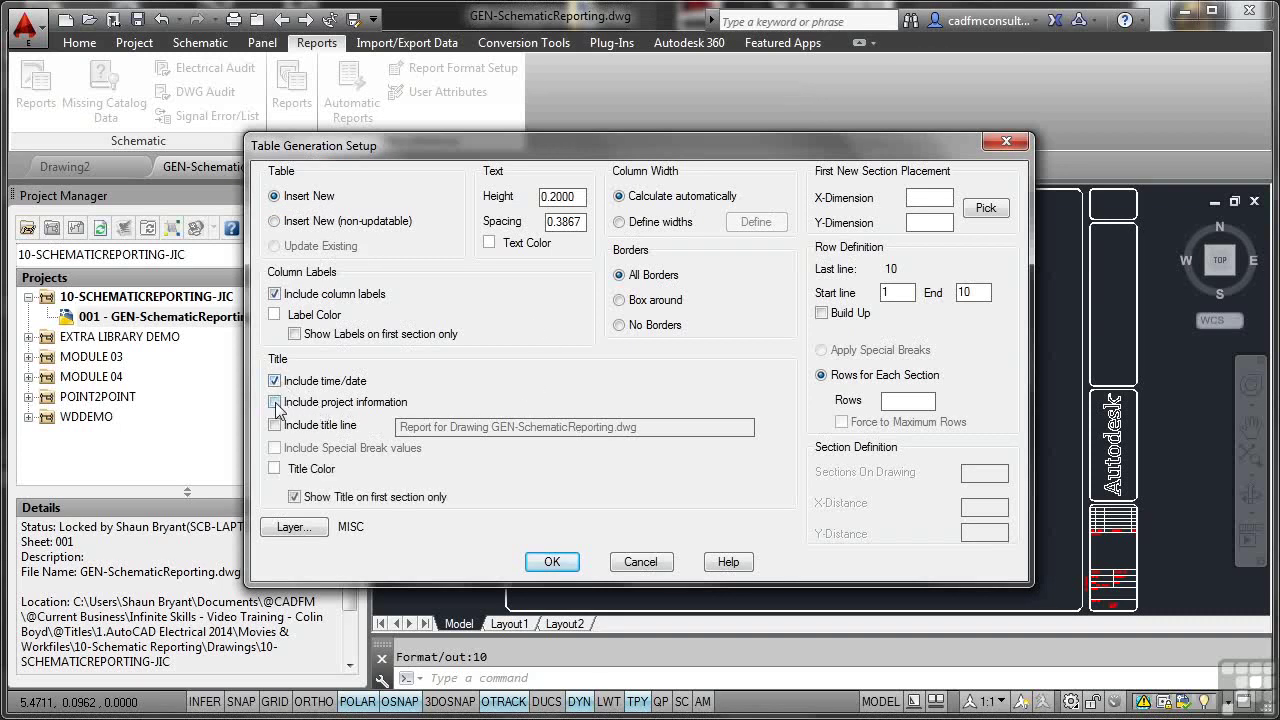
click(275, 402)
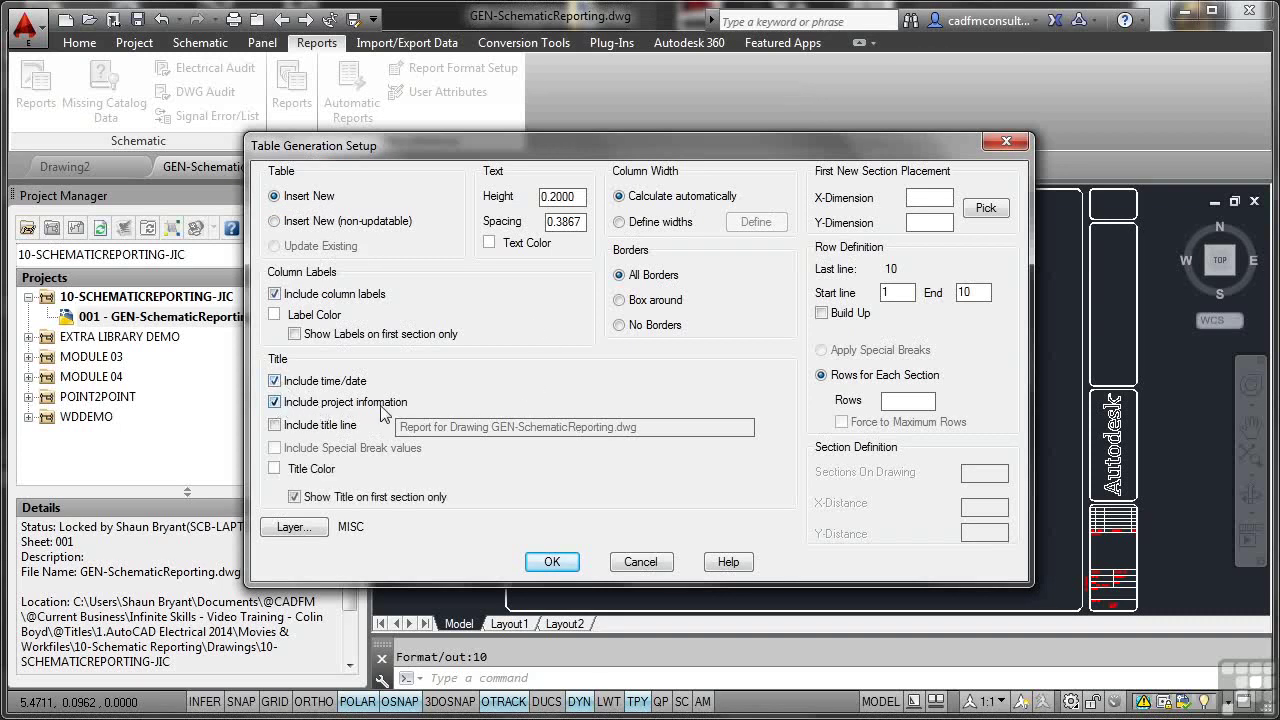
click(275, 425)
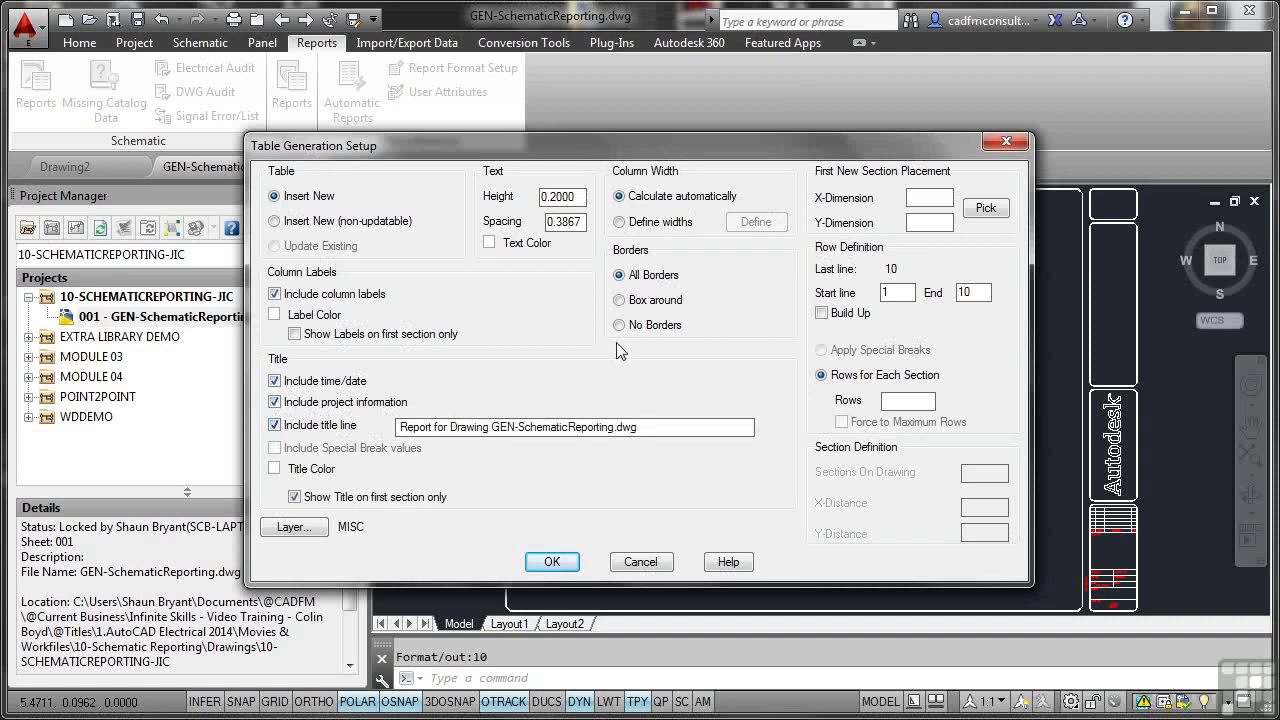
Step: Set the table's title color to red and keep MISC as the table's layer
click(275, 469)
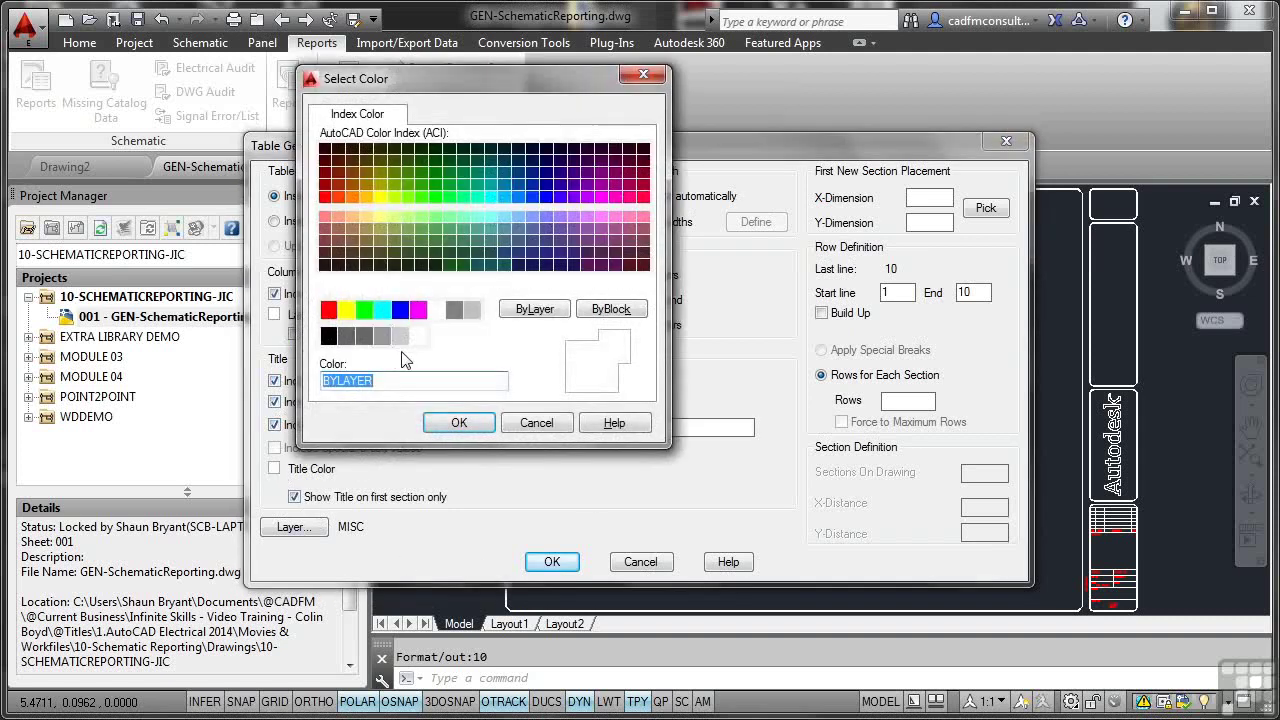
click(329, 311)
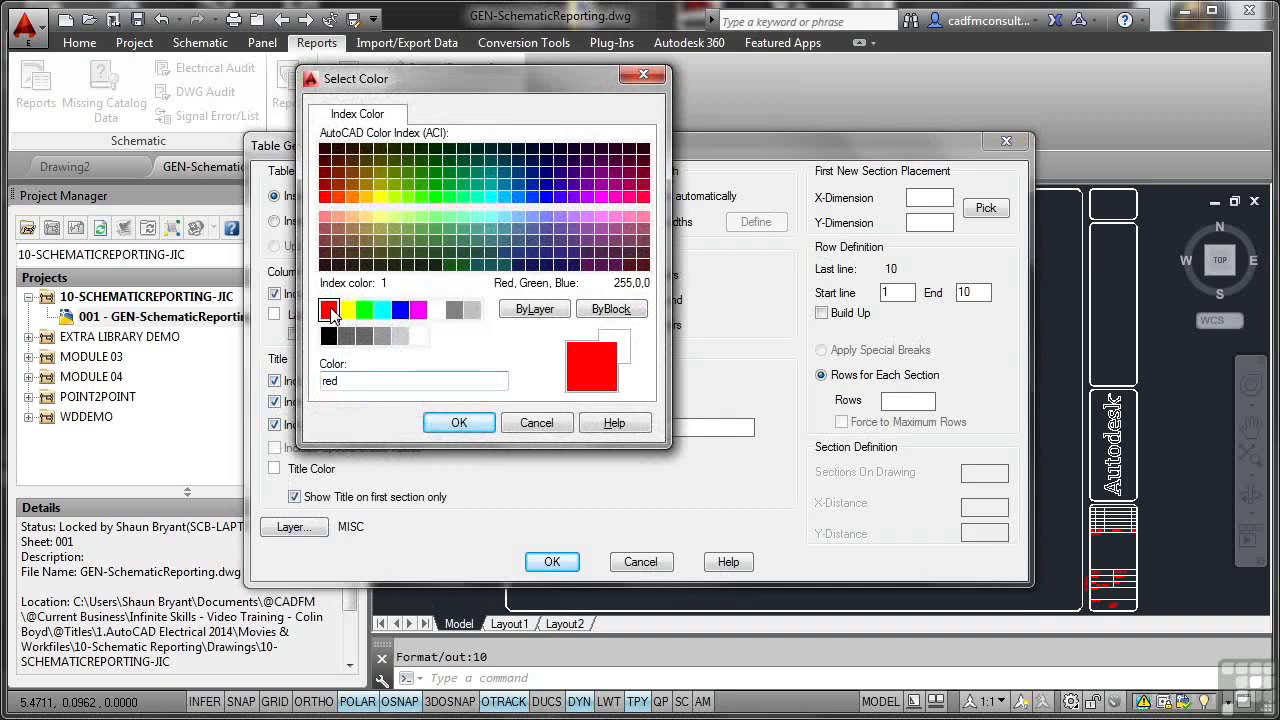
click(459, 422)
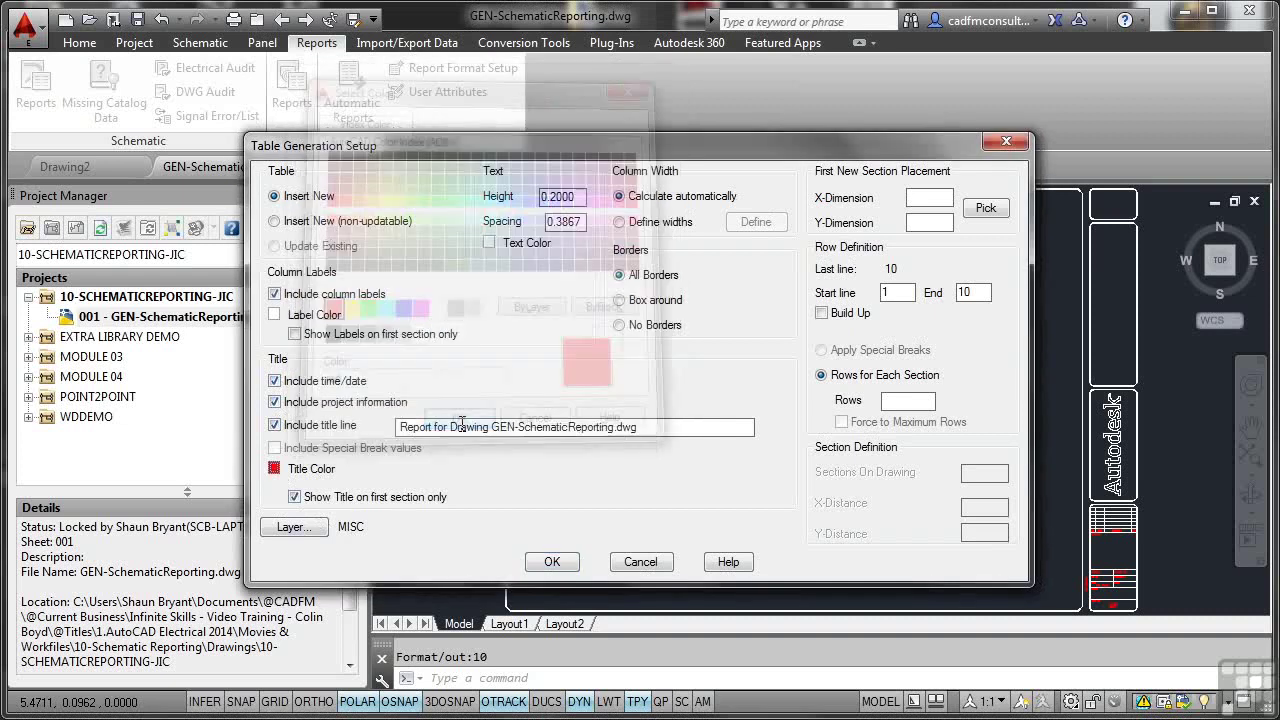
click(303, 533)
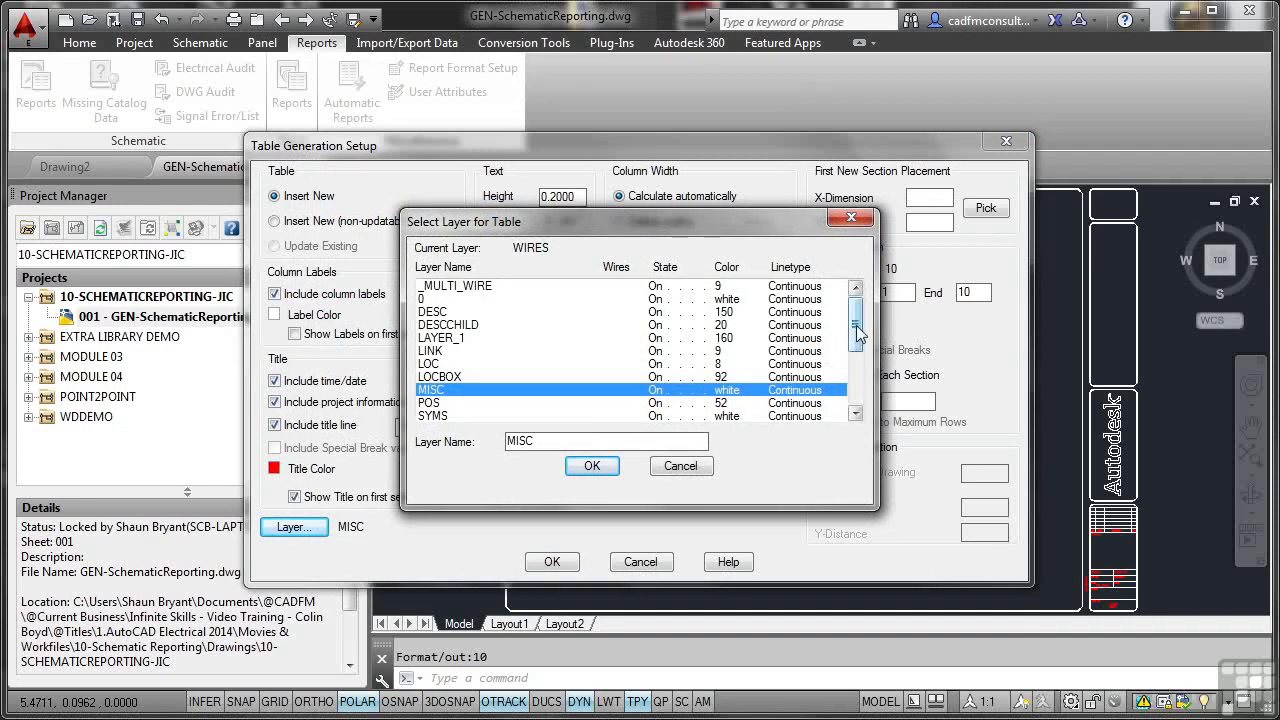
mouse_move(857, 335)
mouse_down()
mouse_move(862, 388)
mouse_move(862, 335)
mouse_up()
click(591, 466)
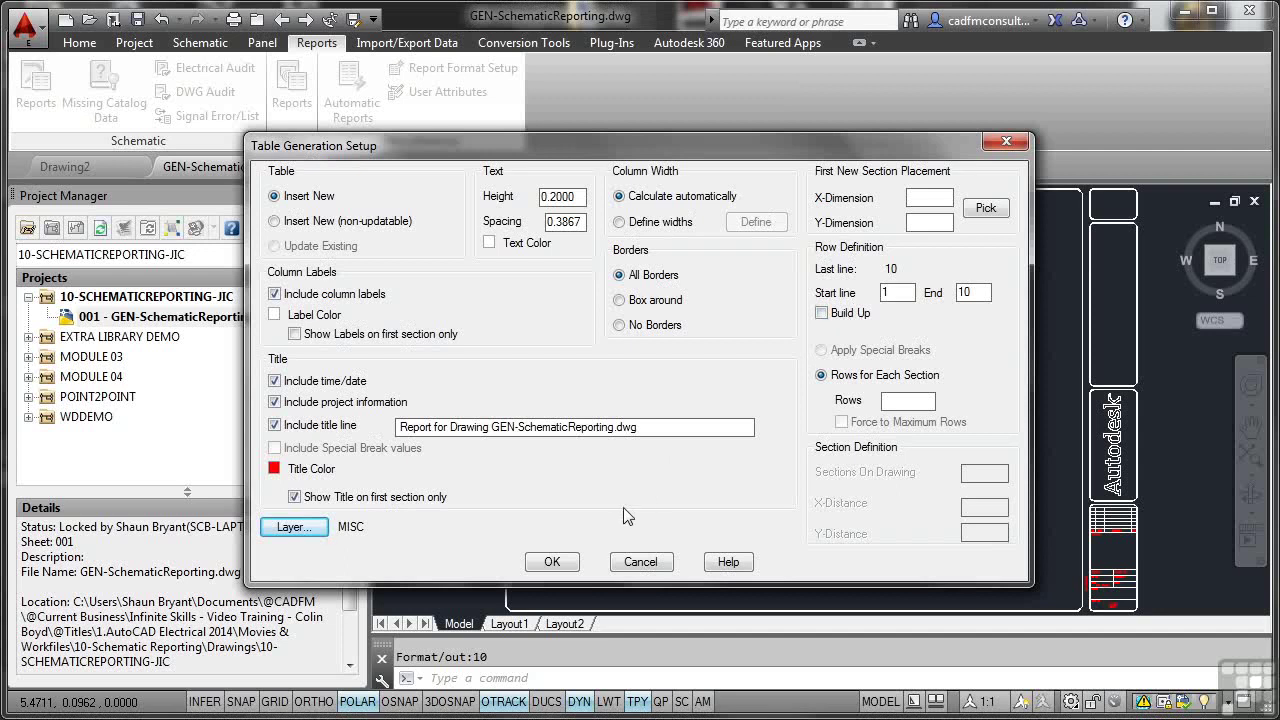
Step: Place the report table just below the ladder, inside the drawing border, close the report, and inspect the table up close
click(568, 566)
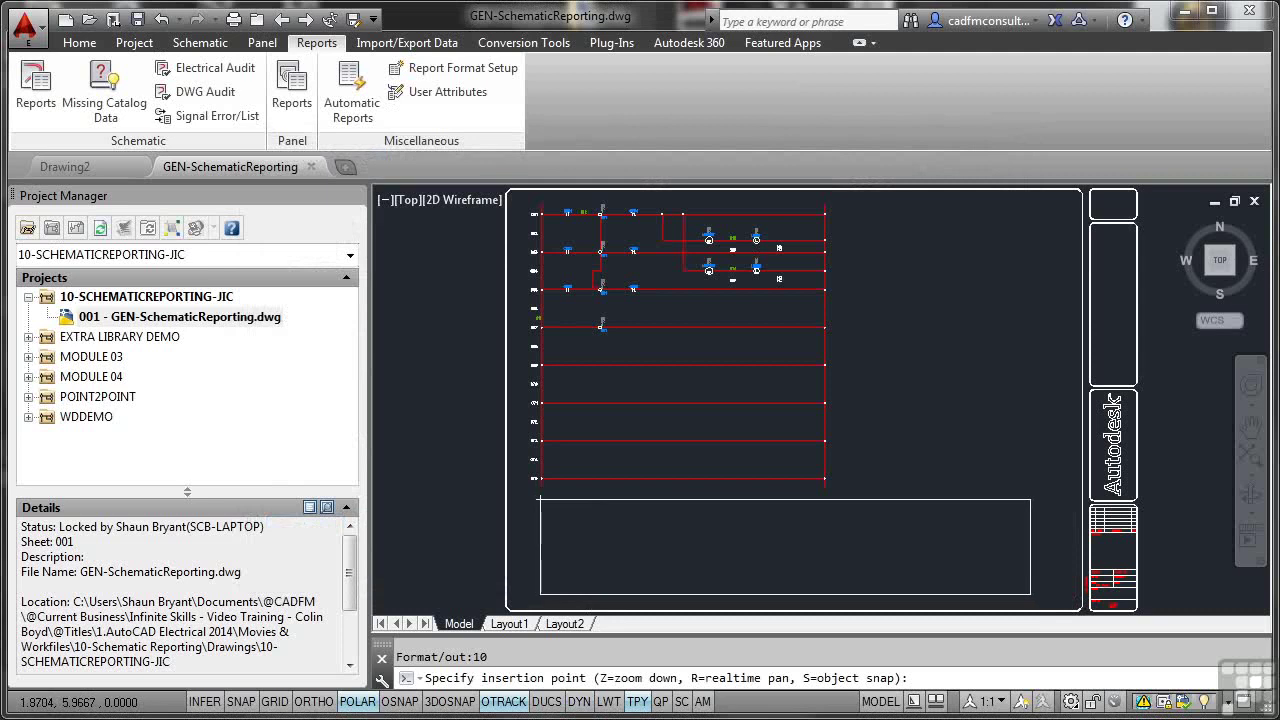
click(539, 498)
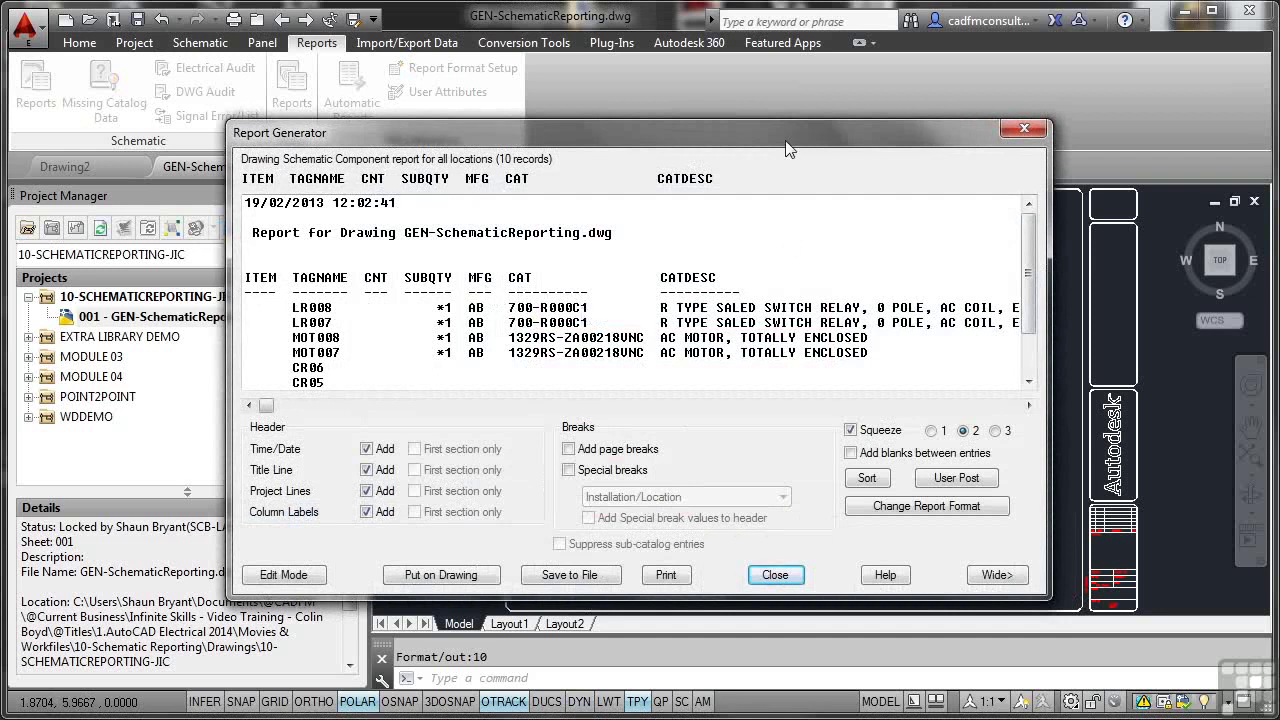
drag(787, 140, 803, 76)
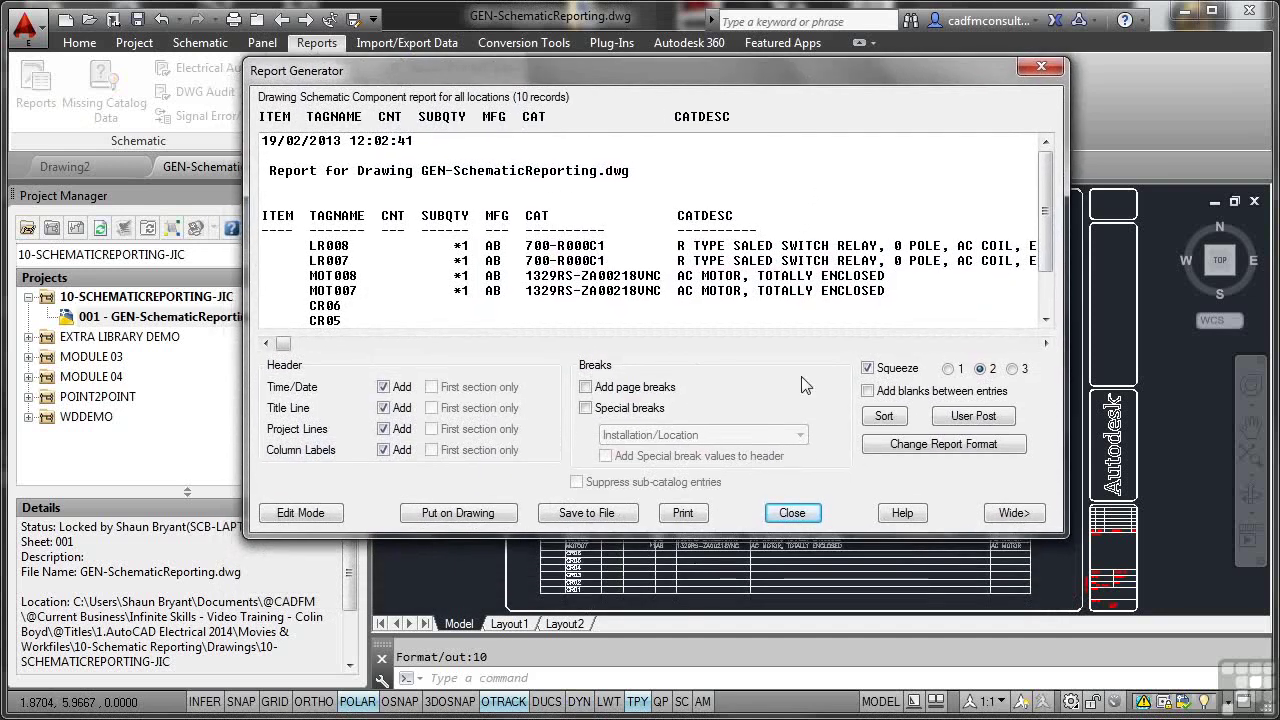
click(793, 513)
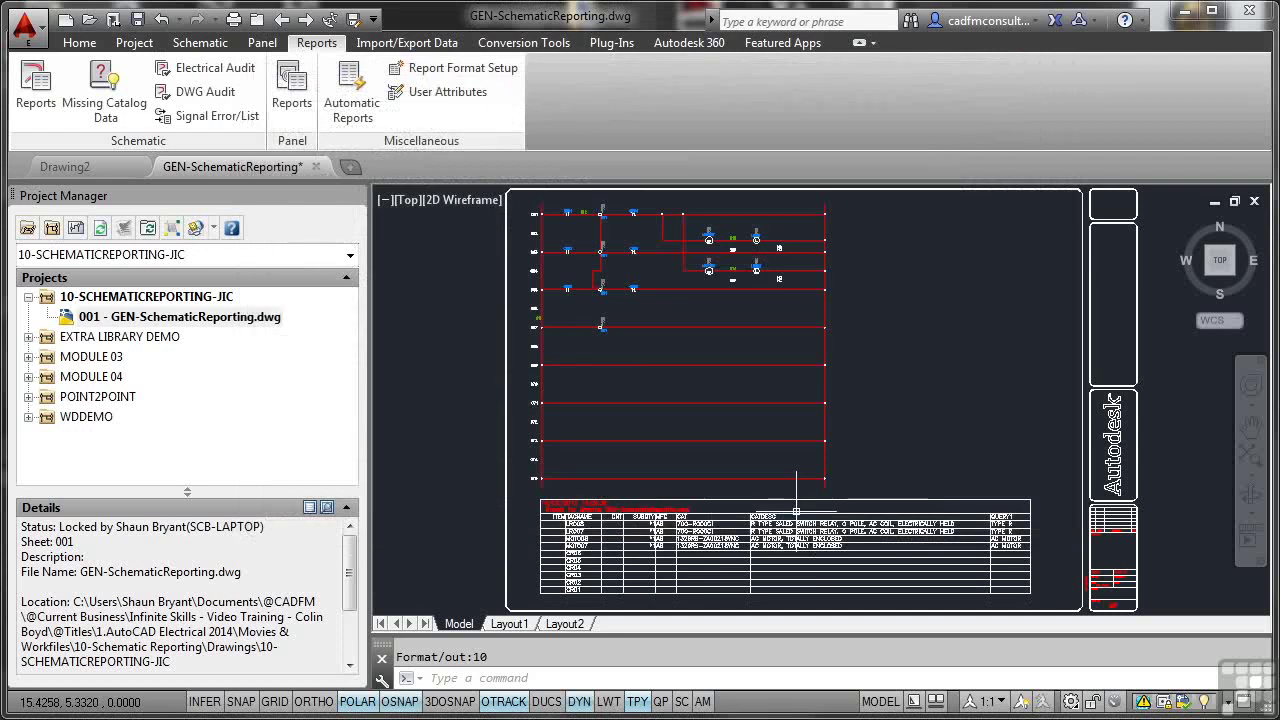
scroll(632, 540, up, 5)
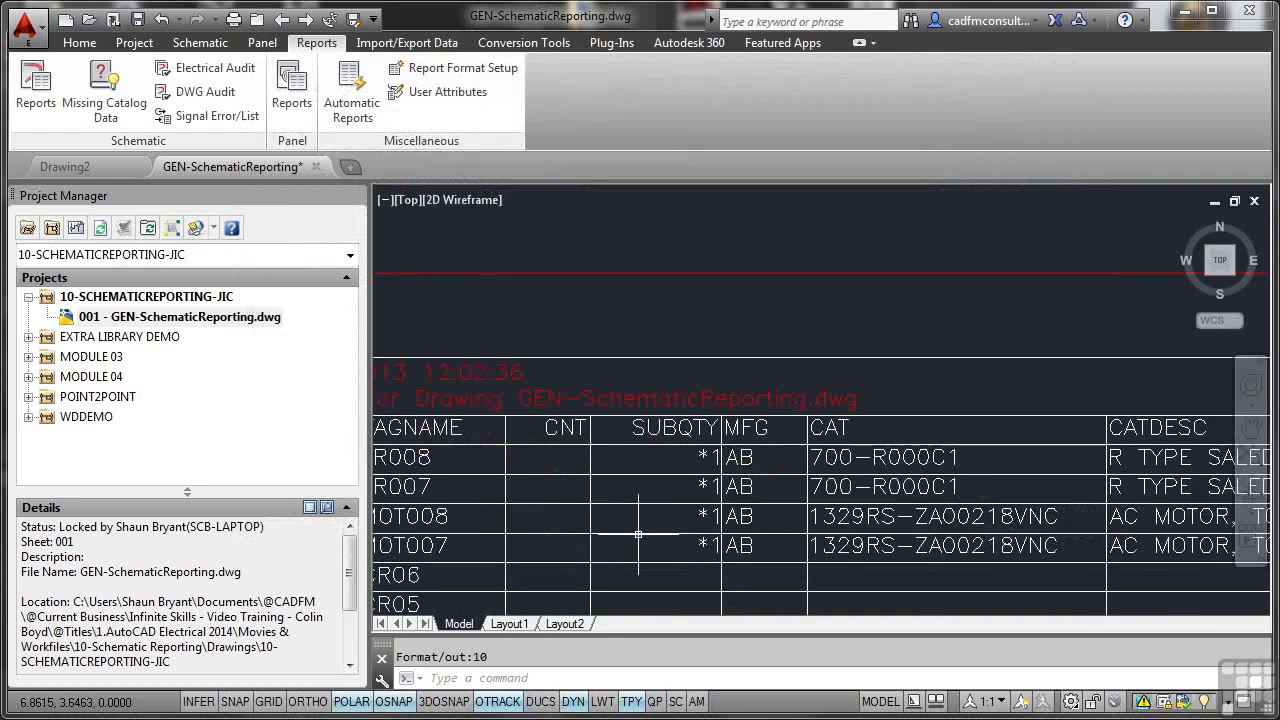
Step: Examine the placed report table and the editing options offered for it, such as its table style and row and column sizing
mouse_move(675, 492)
middle_down()
mouse_move(795, 438)
mouse_move(831, 401)
middle_up()
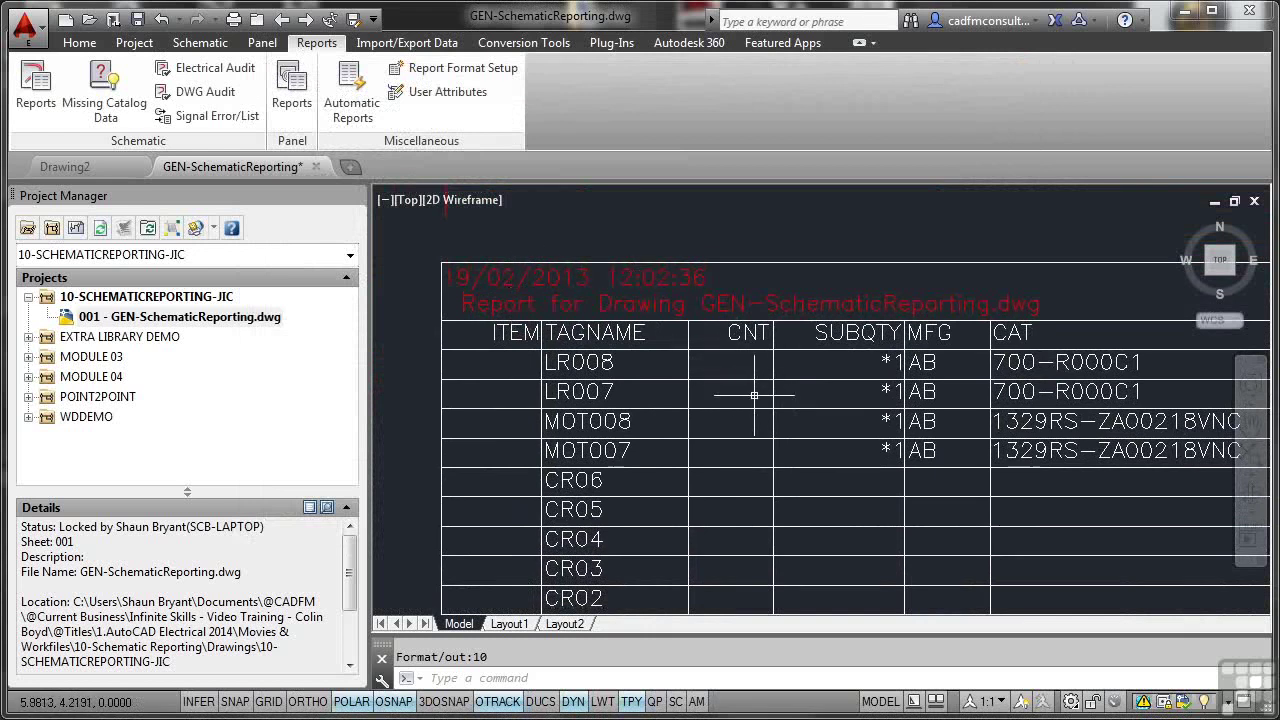
scroll(754, 393, down, 2)
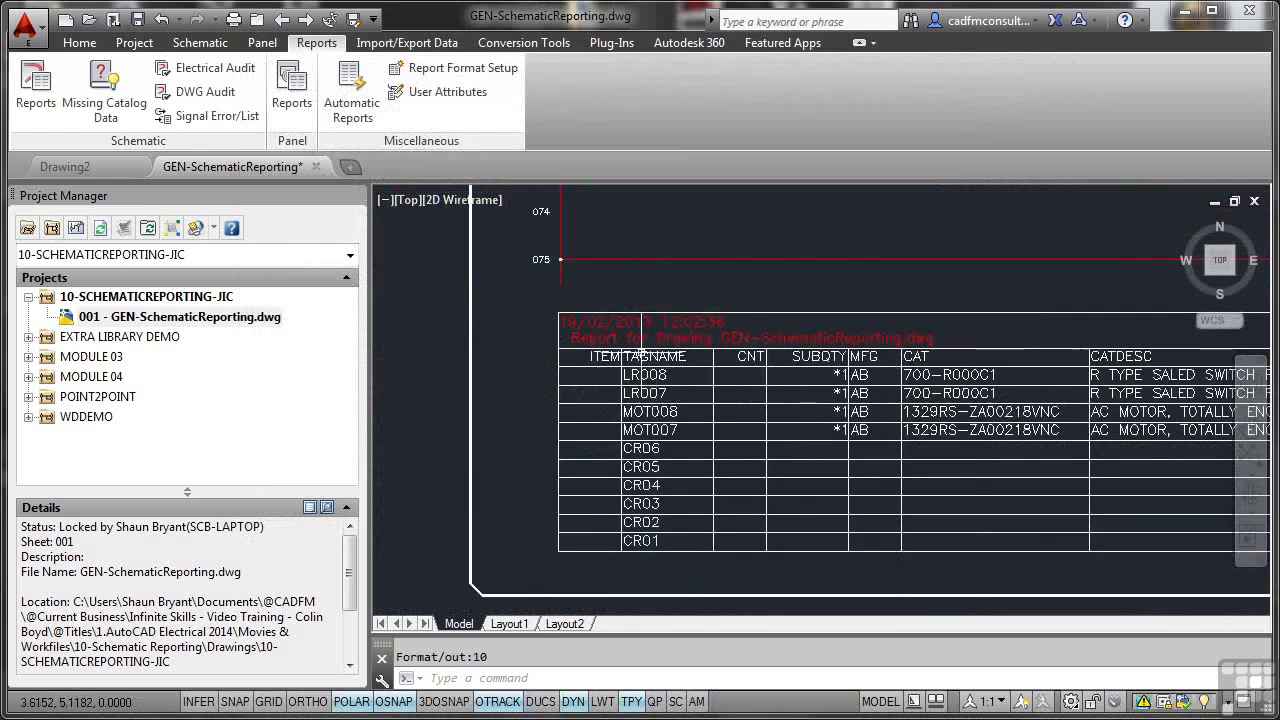
click(629, 305)
click(629, 304)
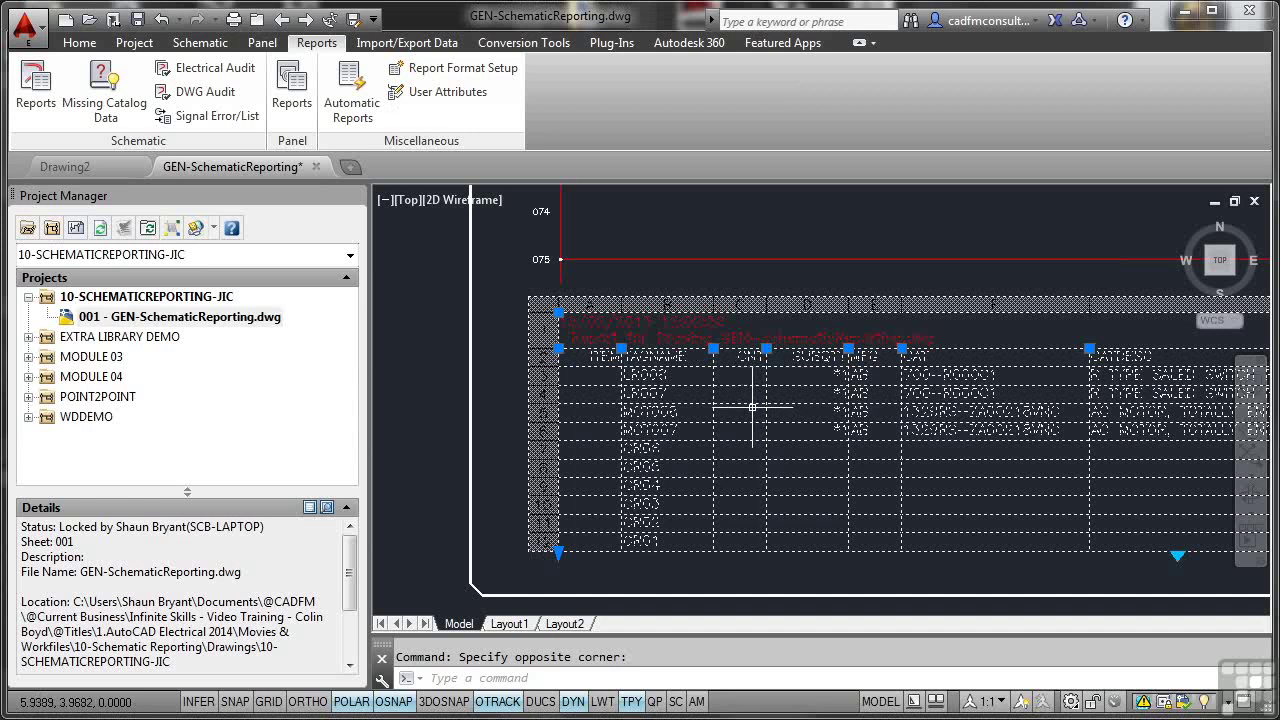
right_click(737, 320)
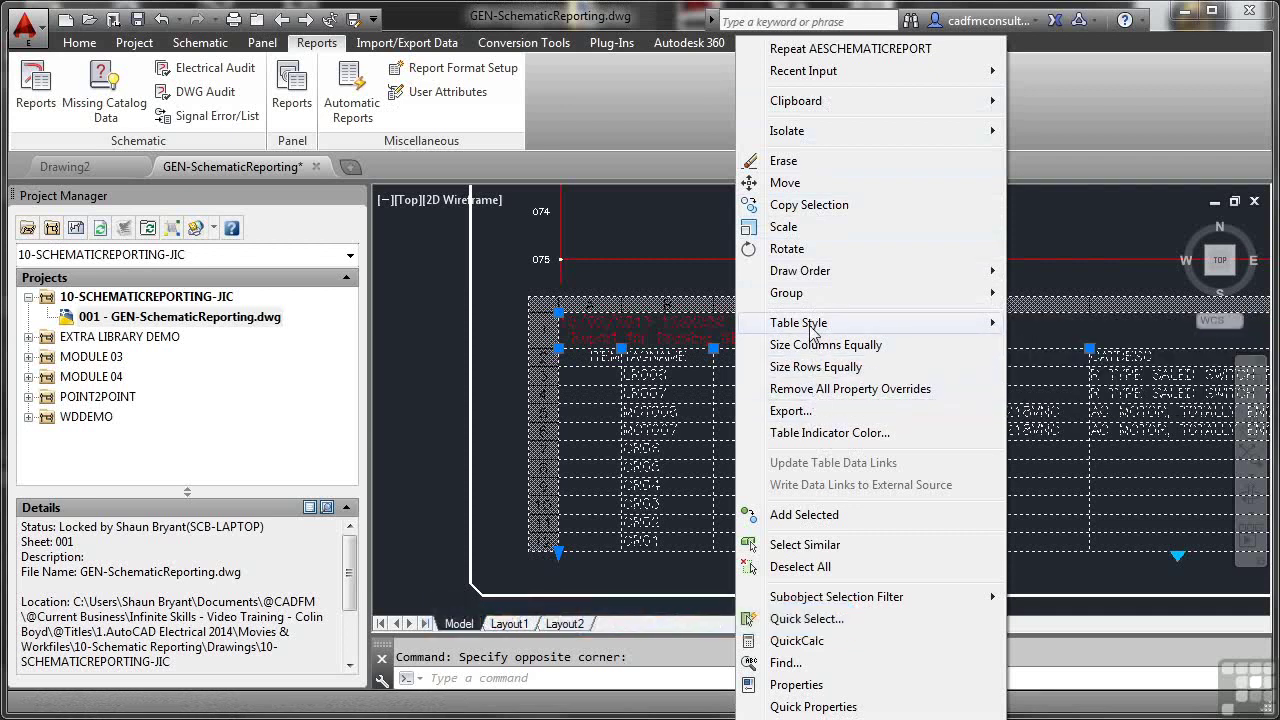
mouse_move(812, 333)
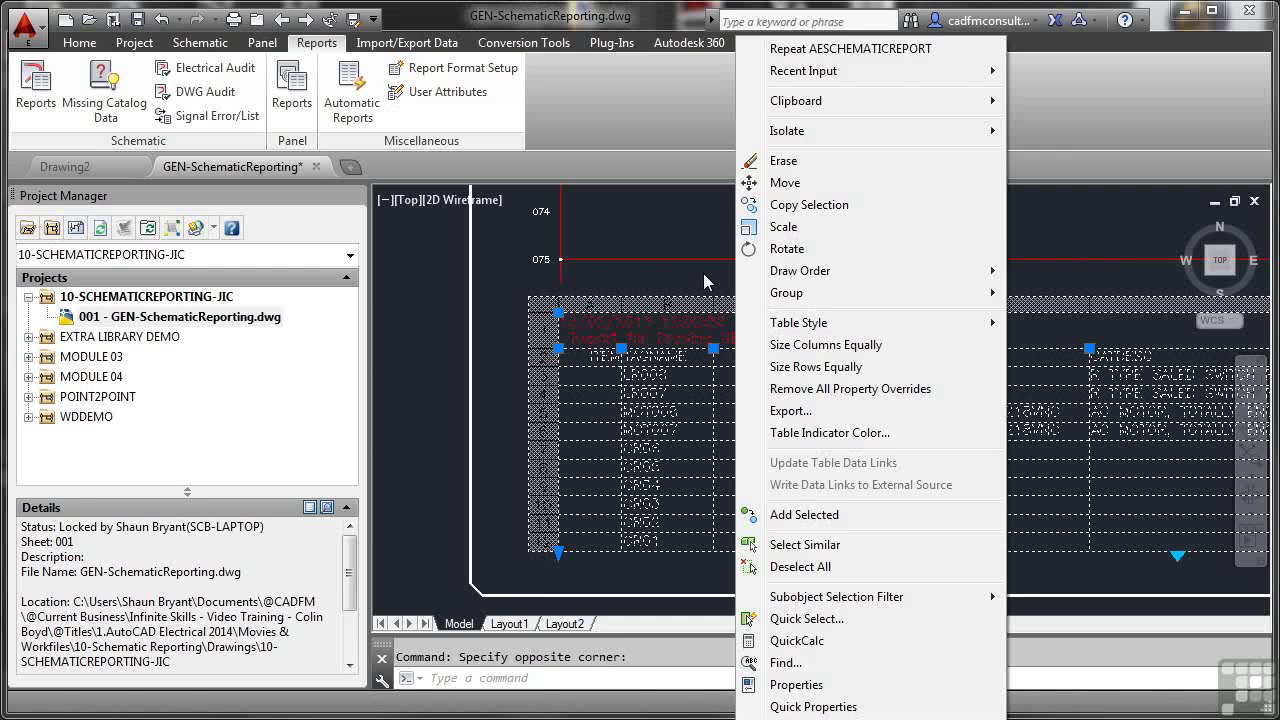
key(Escape)
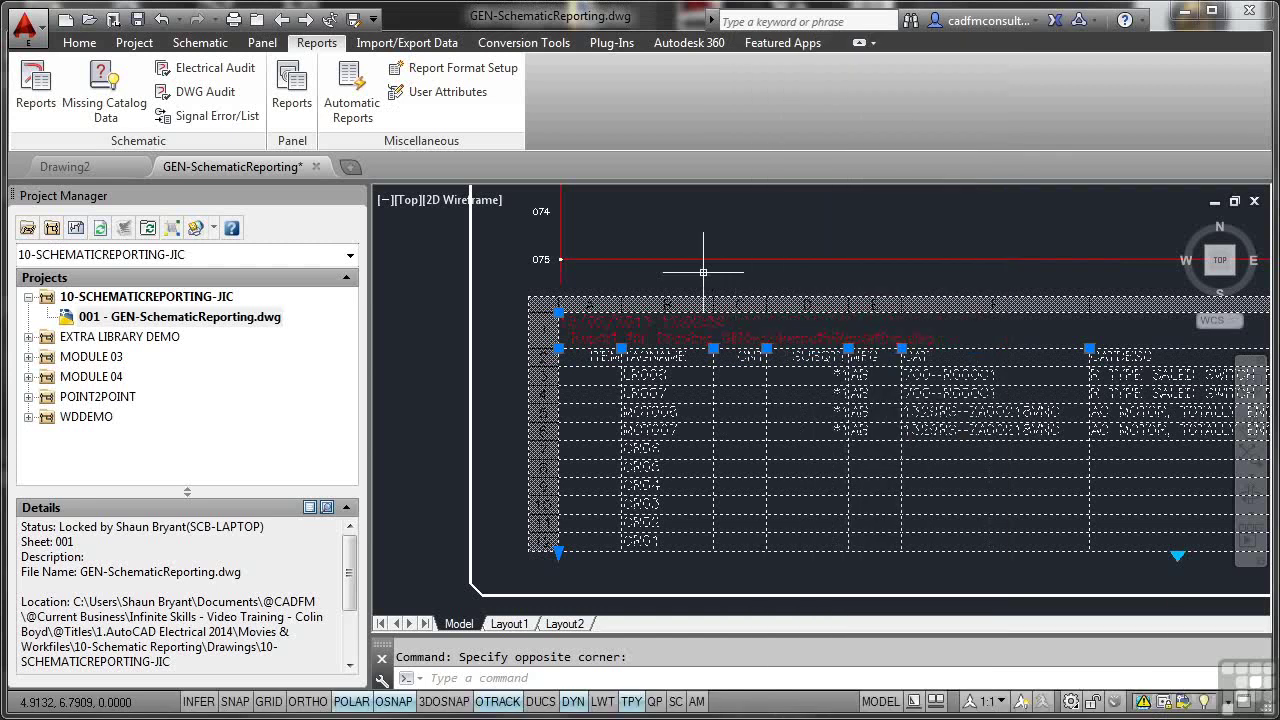
key(Escape)
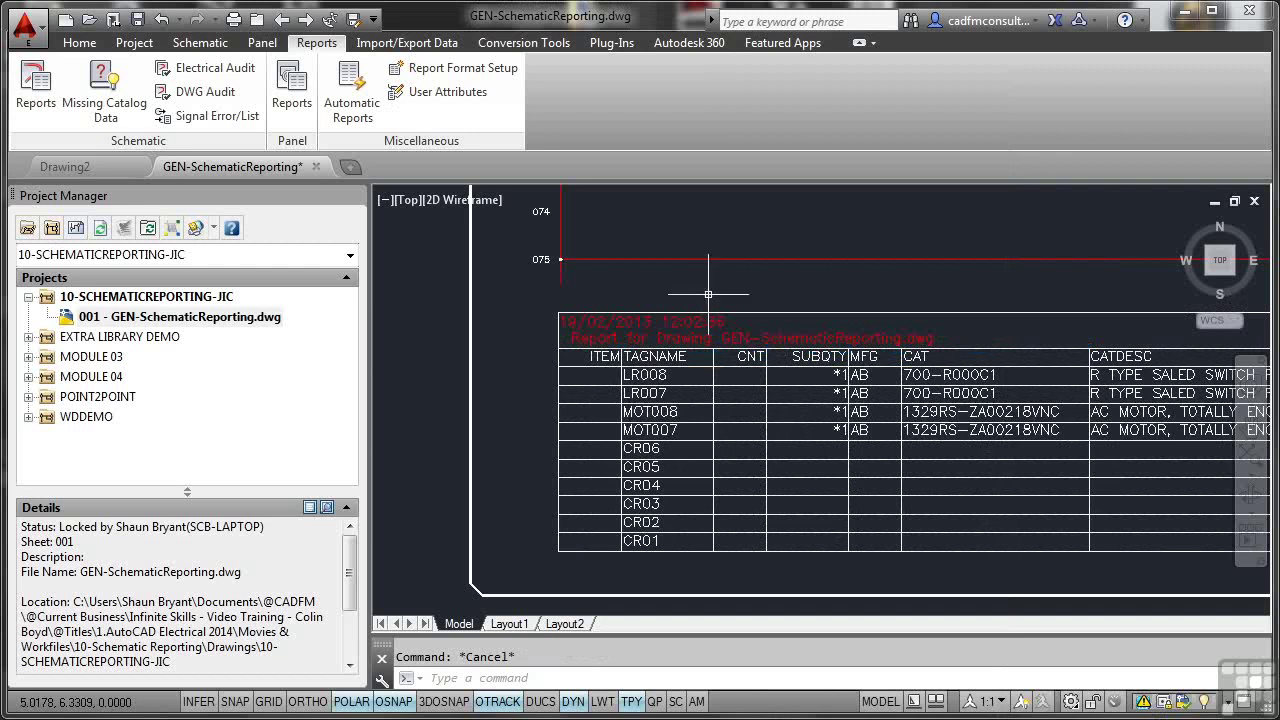
Step: Save the drawing with the whole sheet in view
middle_click(703, 289)
middle_click(703, 289)
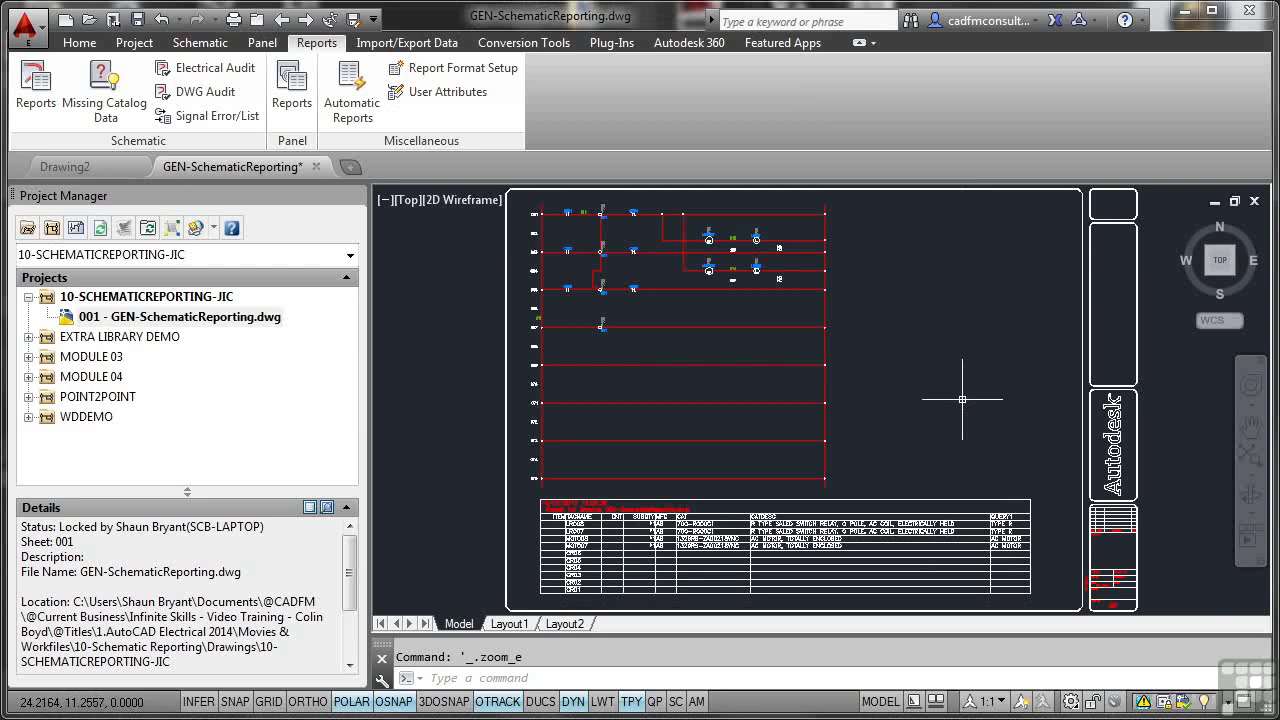
key(ctrl+s)
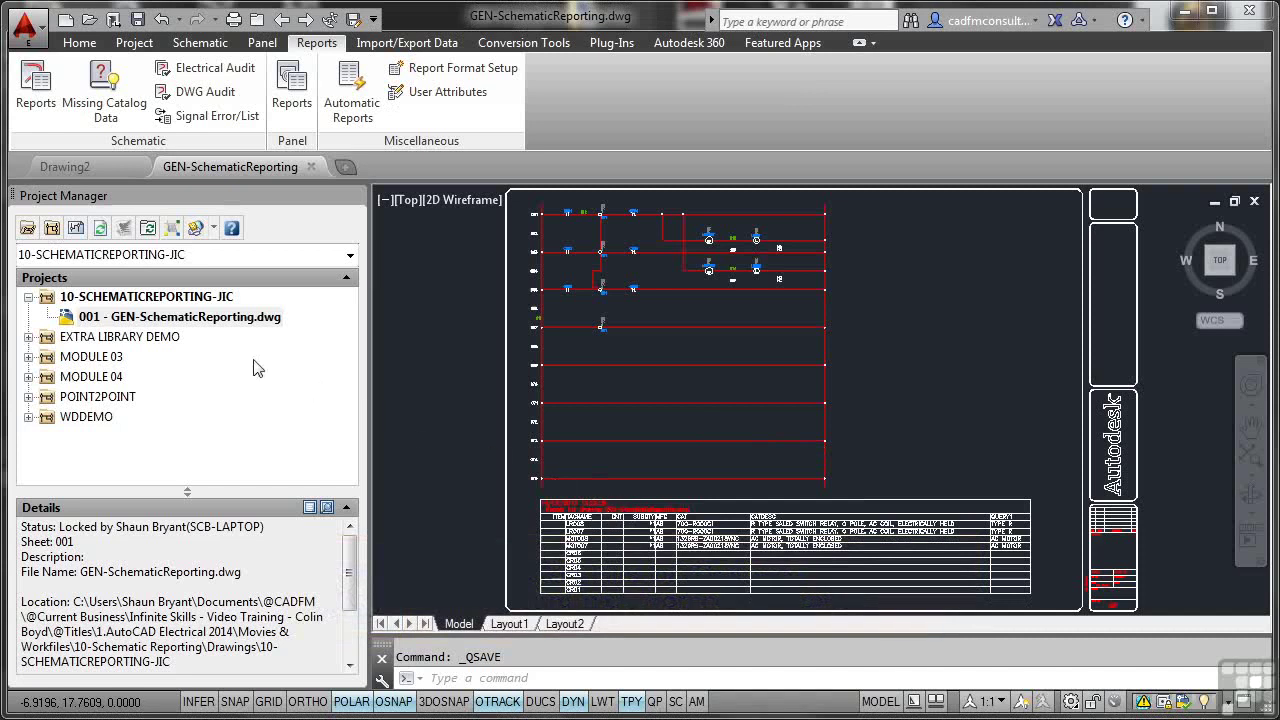
Step: Generate a schematic Component report for the active drawing GEN-SchematicReporting.dwg, including child components
click(148, 298)
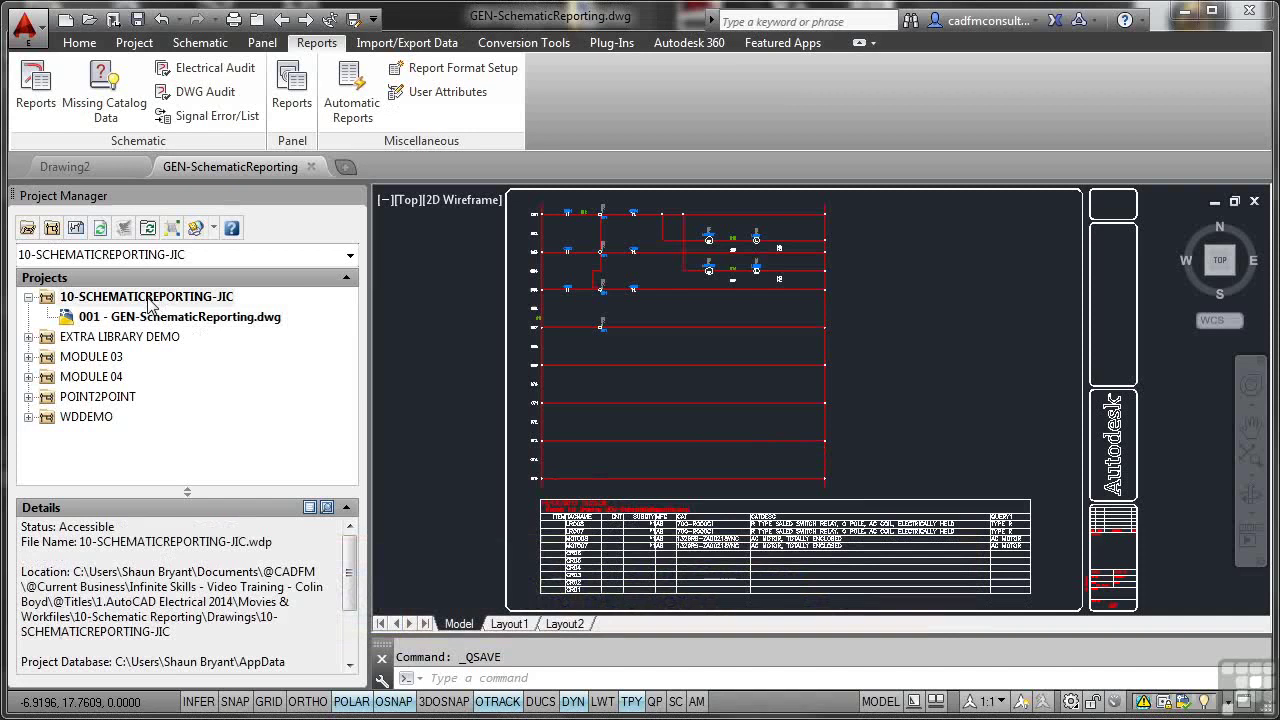
click(148, 318)
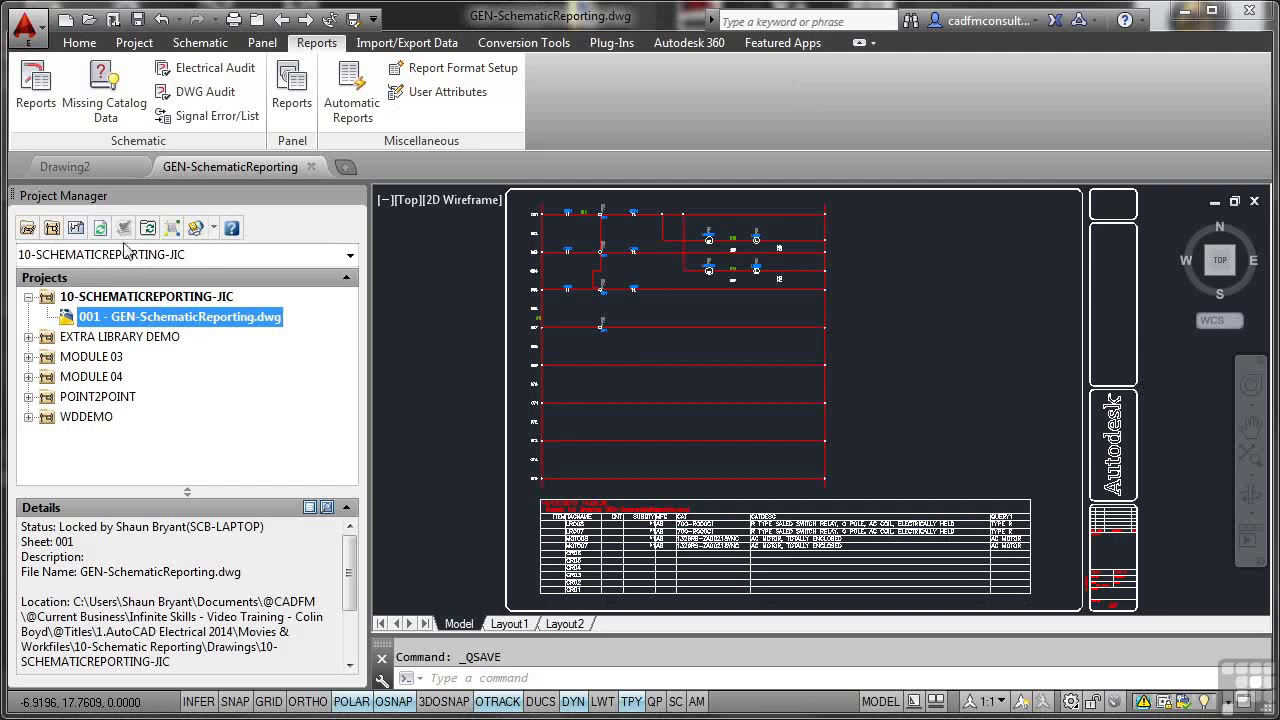
click(38, 100)
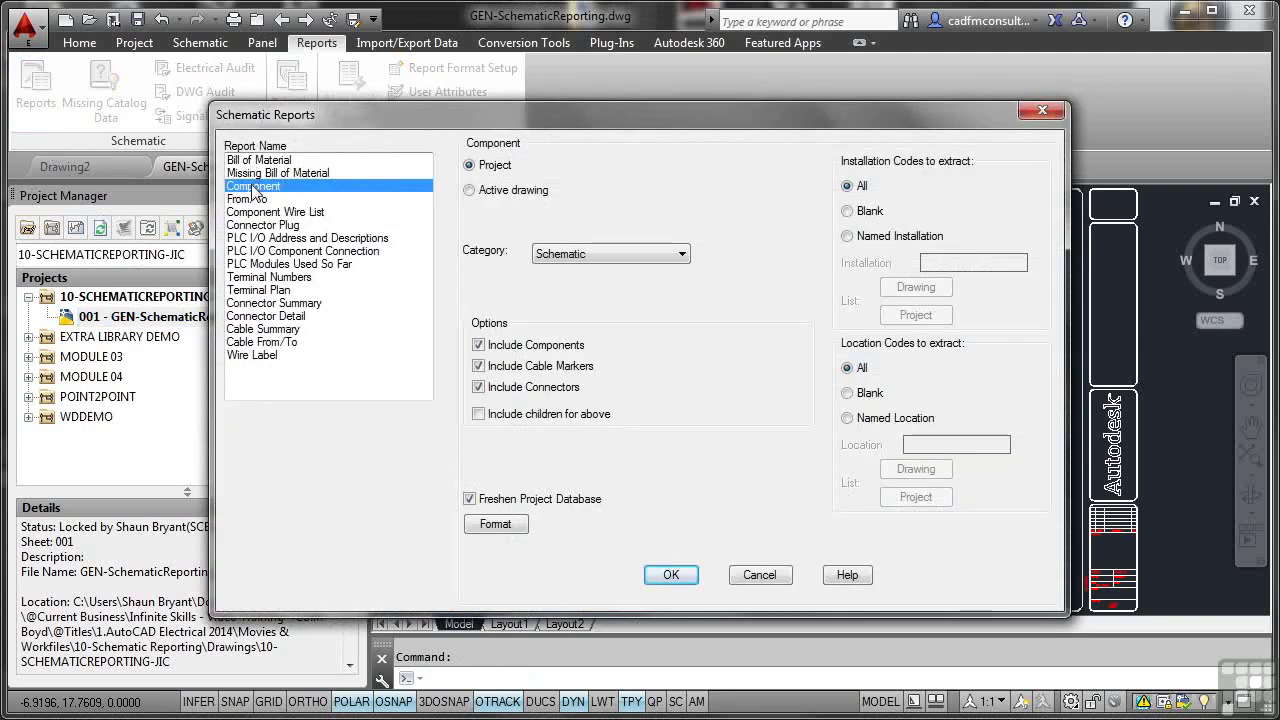
click(471, 191)
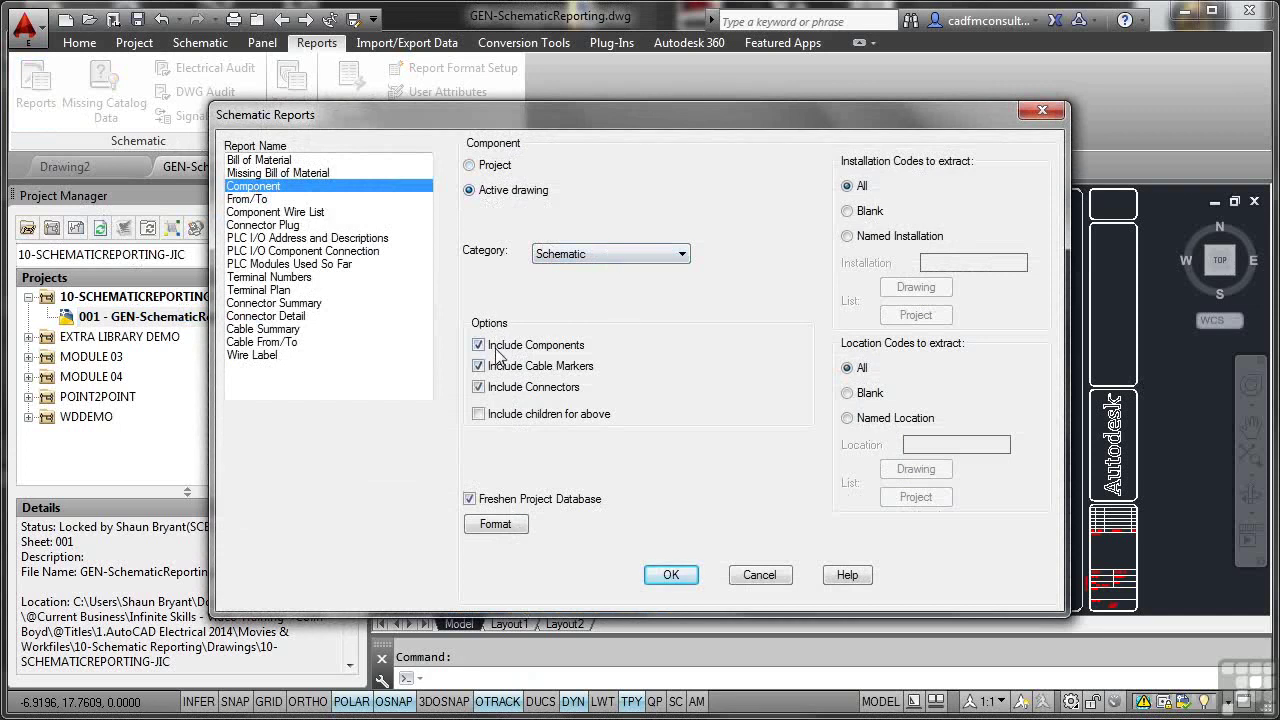
click(479, 416)
click(675, 574)
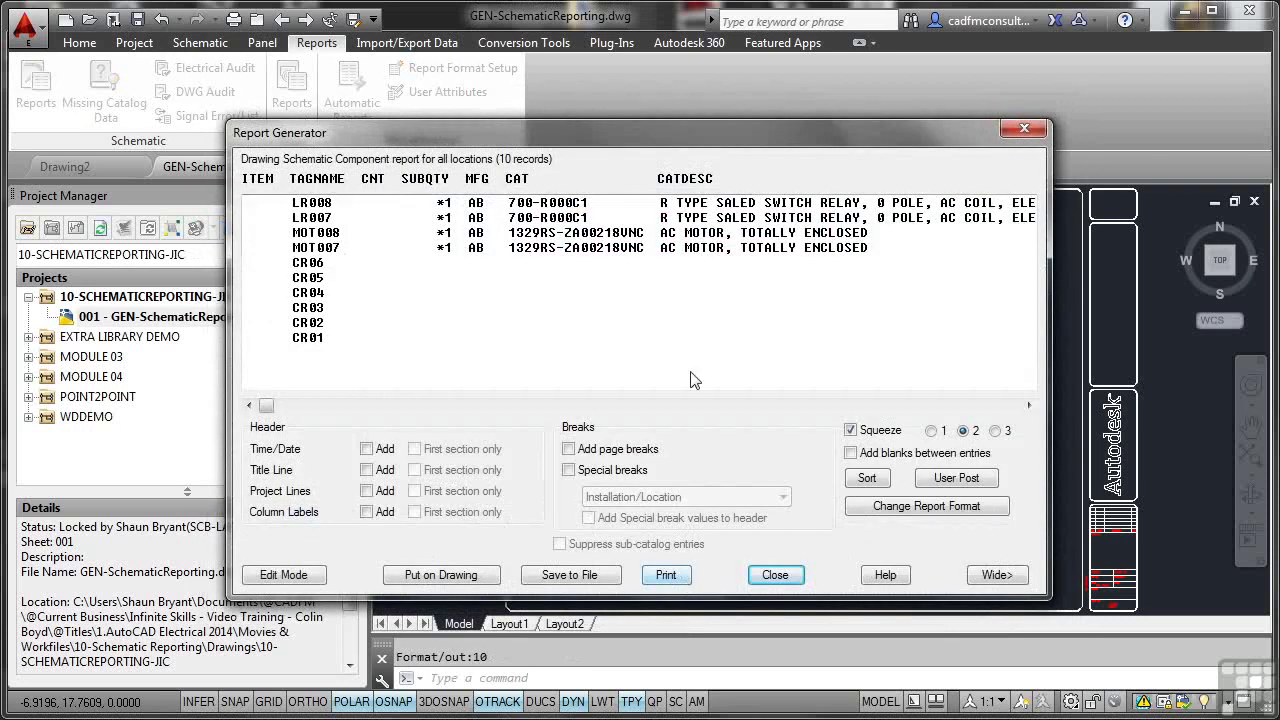
Step: Add the time/date, title line, project lines and column labels to the report header, and add blanks between entries
click(366, 449)
click(366, 470)
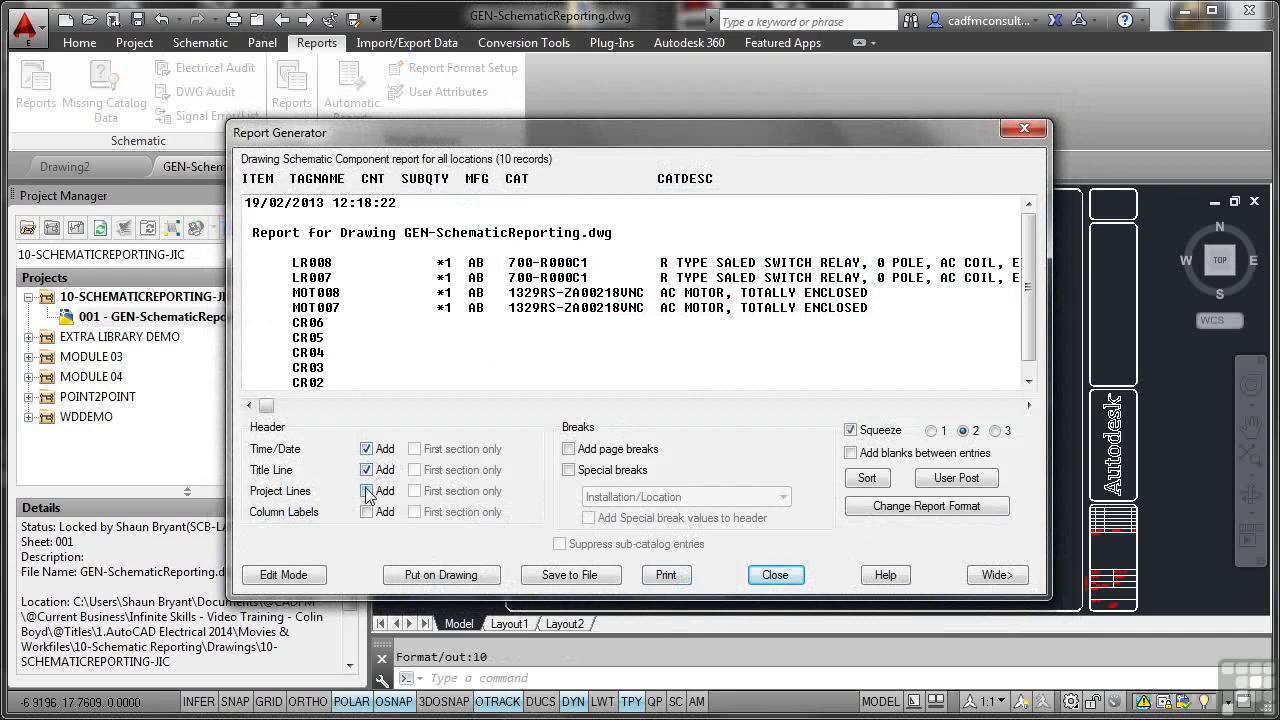
click(366, 491)
click(366, 512)
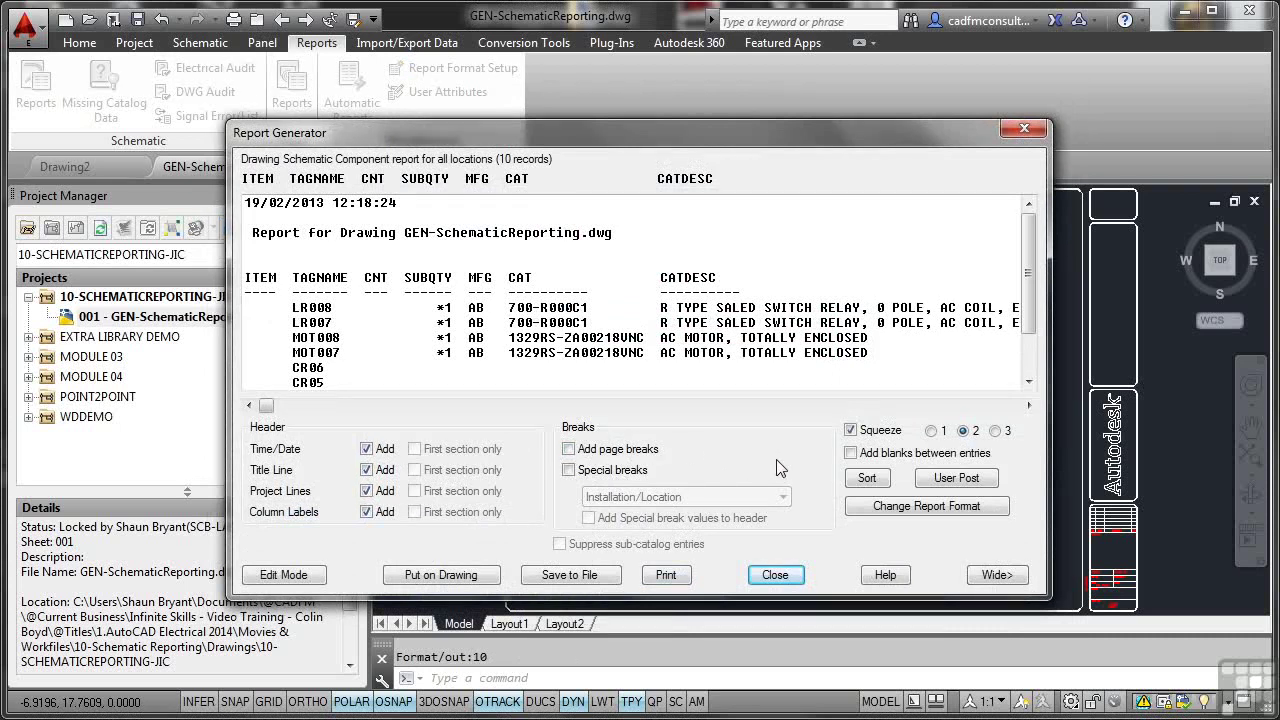
click(849, 453)
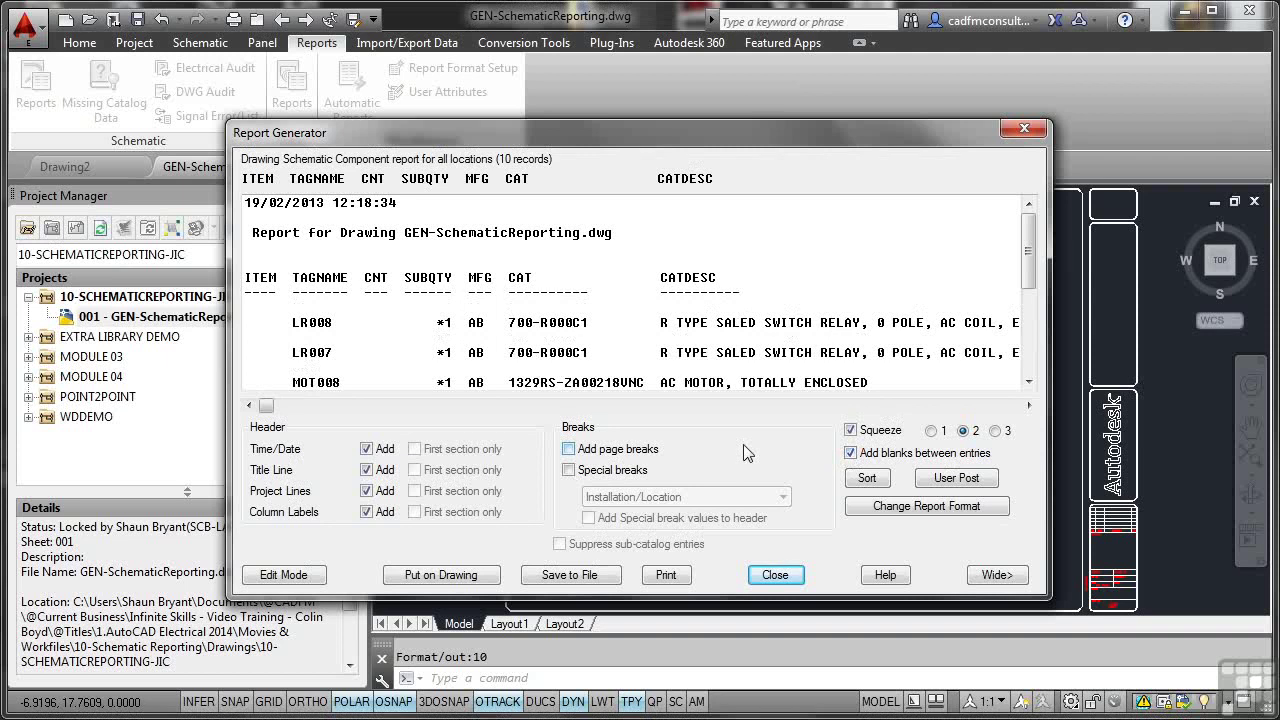
click(568, 575)
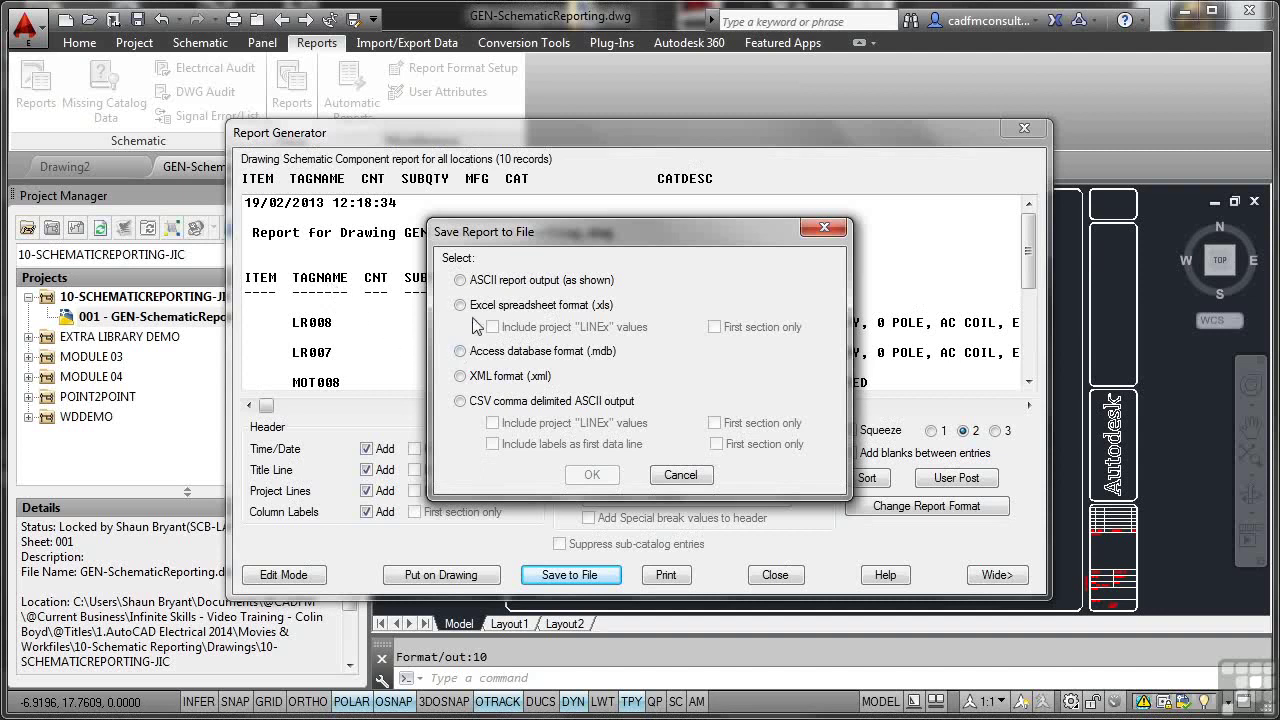
click(460, 306)
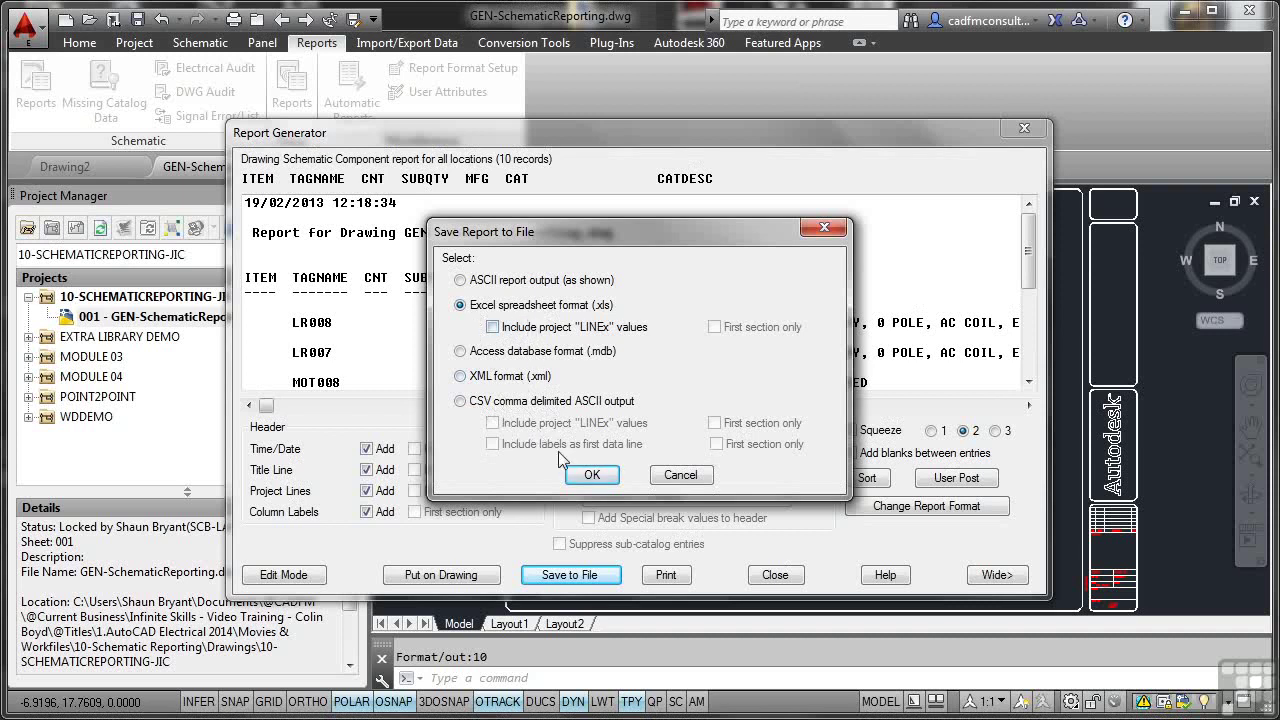
click(583, 474)
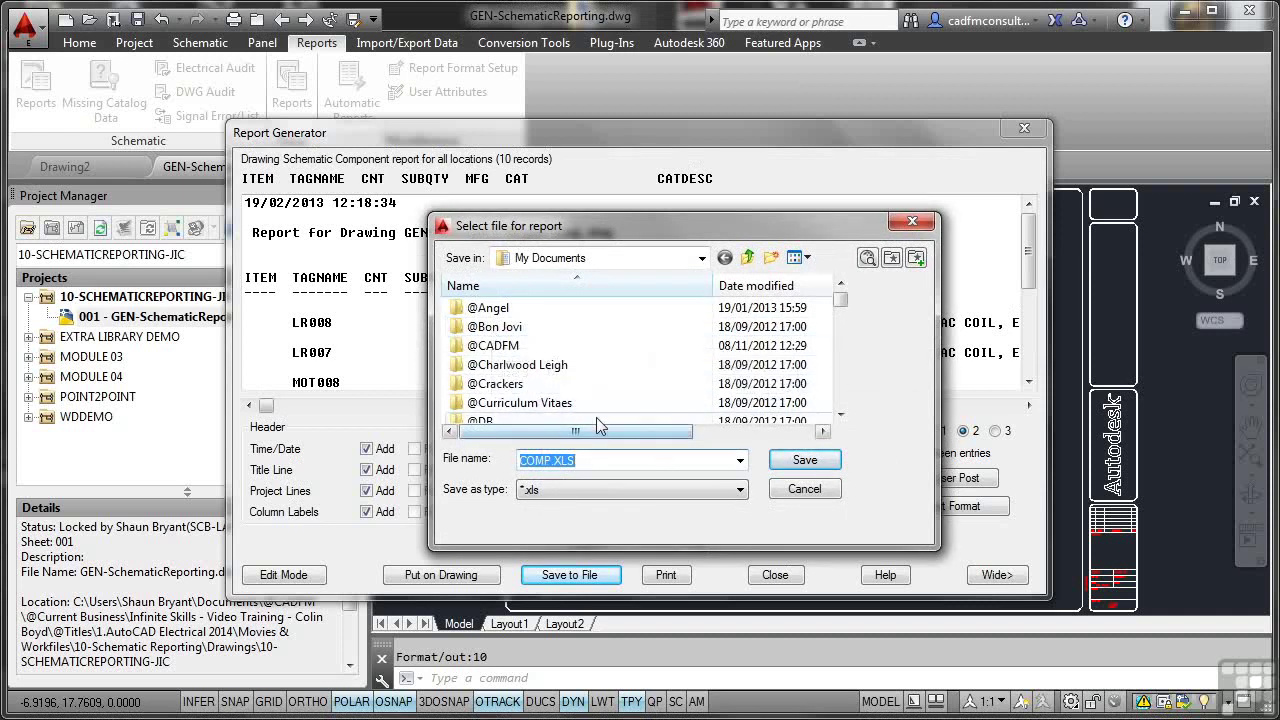
click(781, 496)
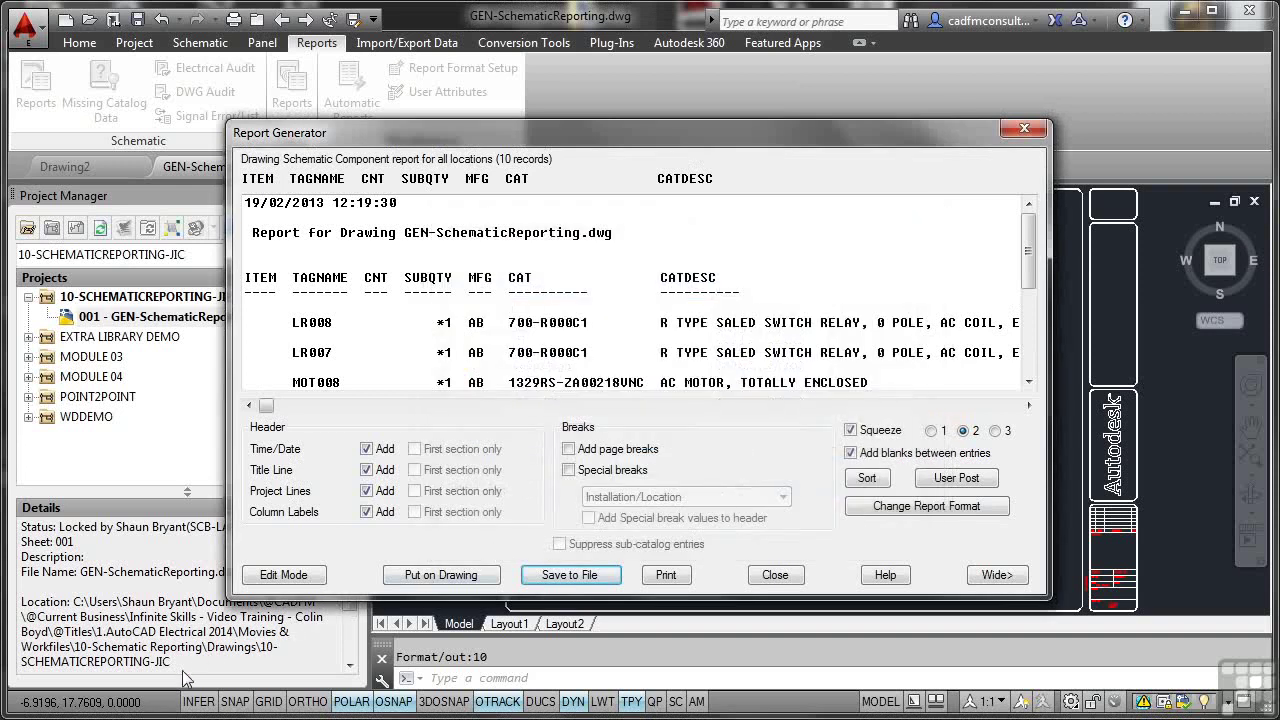
Step: Open the COMPONENTREPORT1.XLS spreadsheet from the Drawings folder in Excel to review the exported component list
click(570, 574)
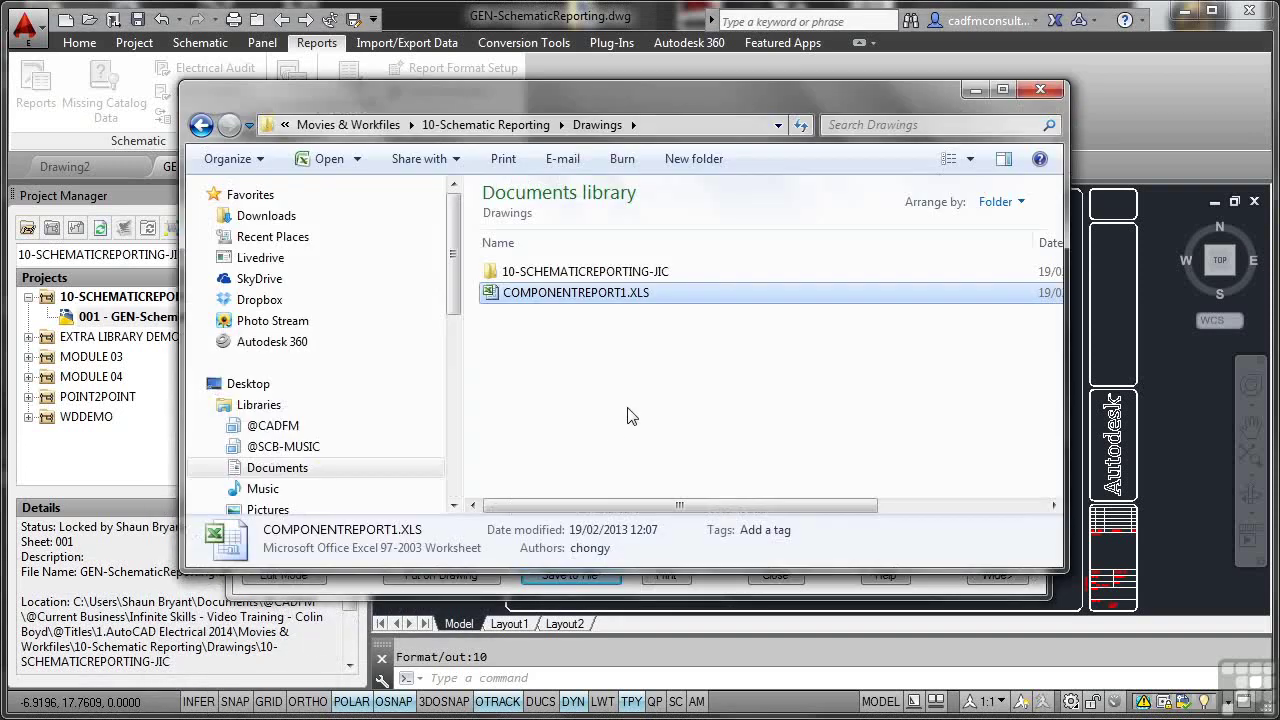
double_click(604, 296)
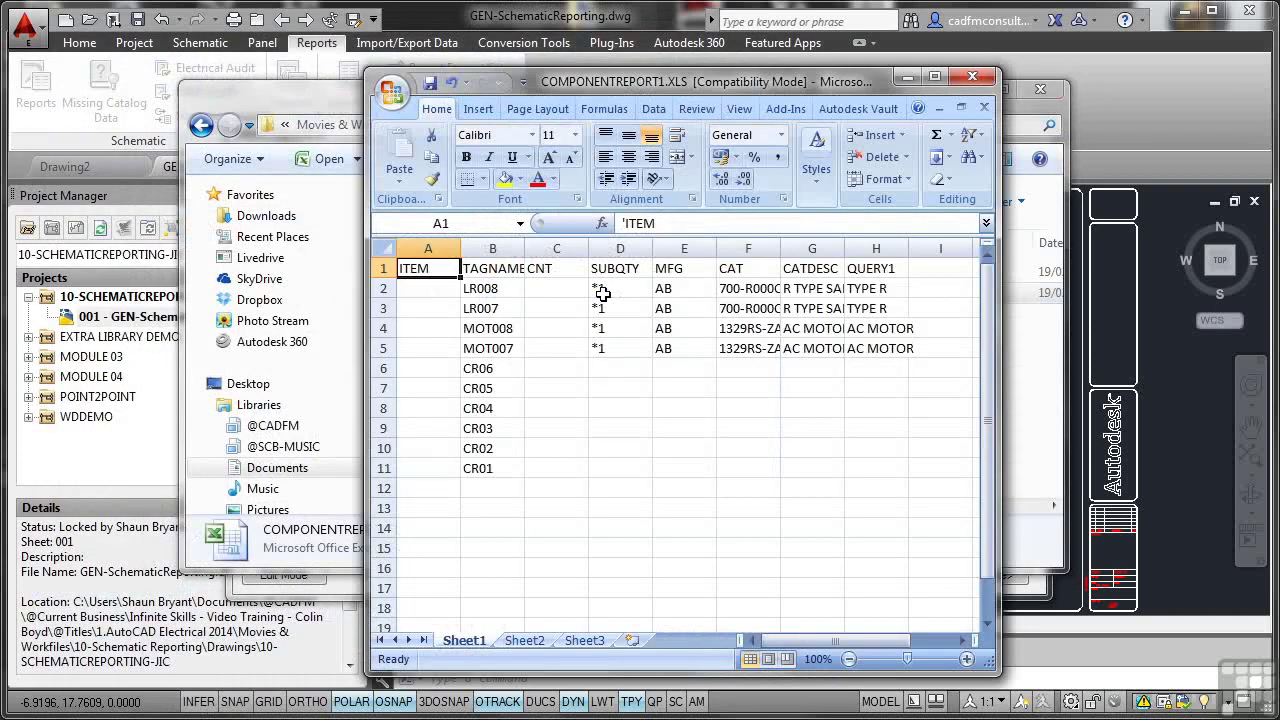